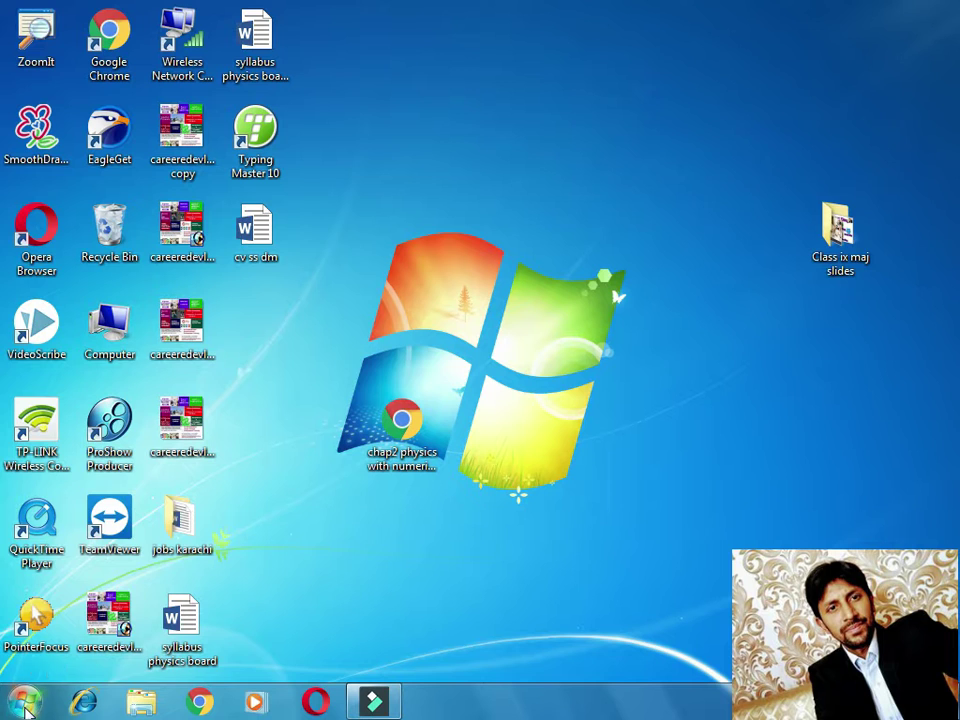
- Launch Excel 2013 from the Microsoft Office 2013 group in All Programs
left_click(25, 703)
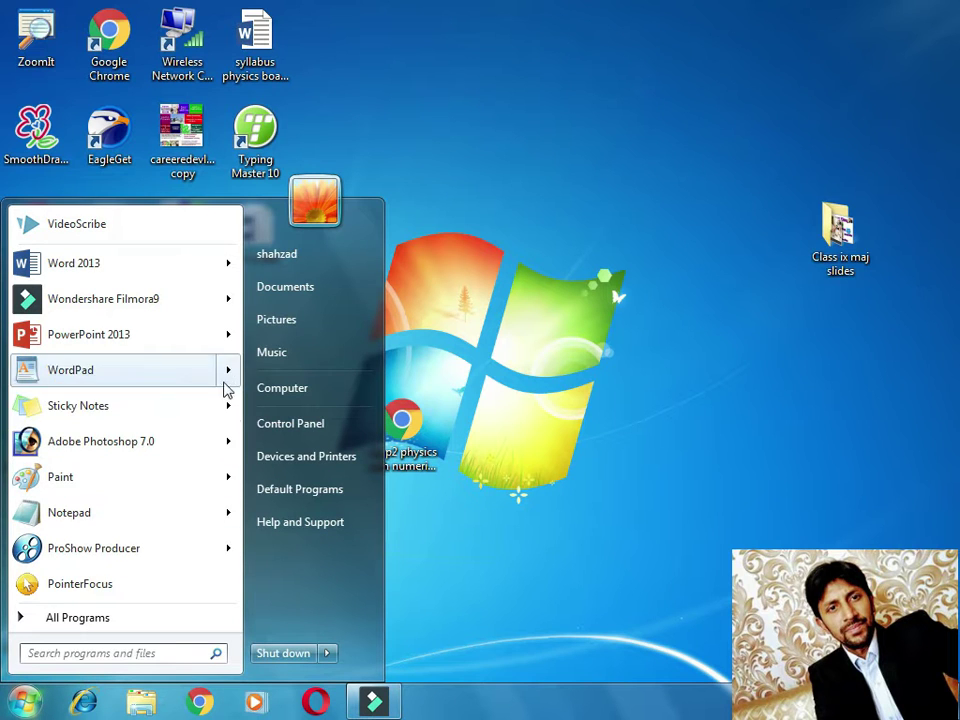
left_click(120, 620)
left_click_drag(237, 310, 236, 375)
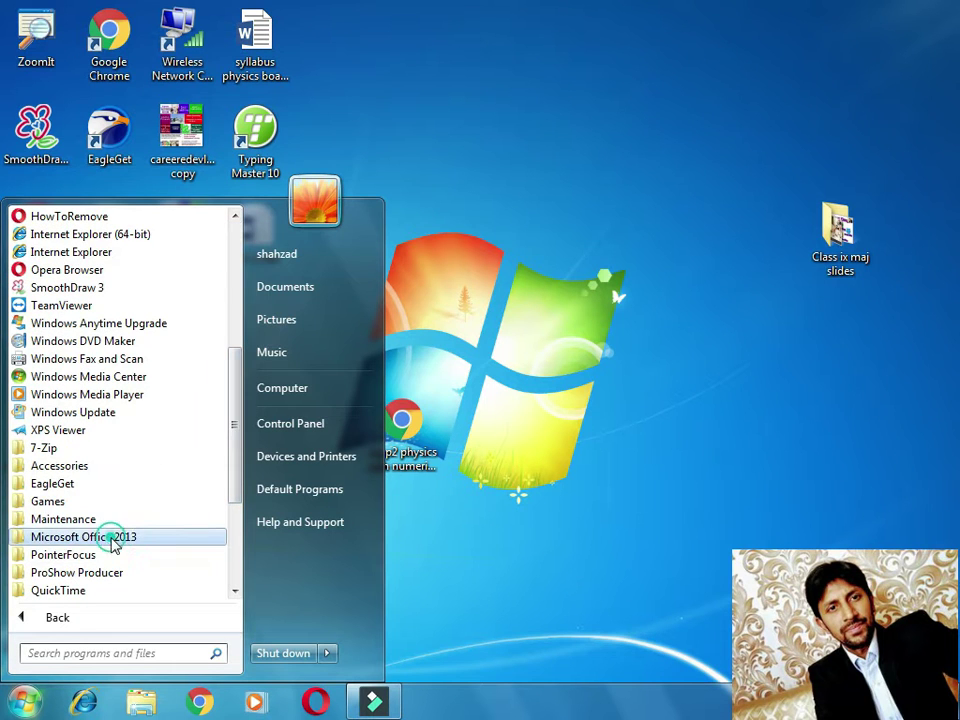
left_click(112, 536)
left_click(87, 402)
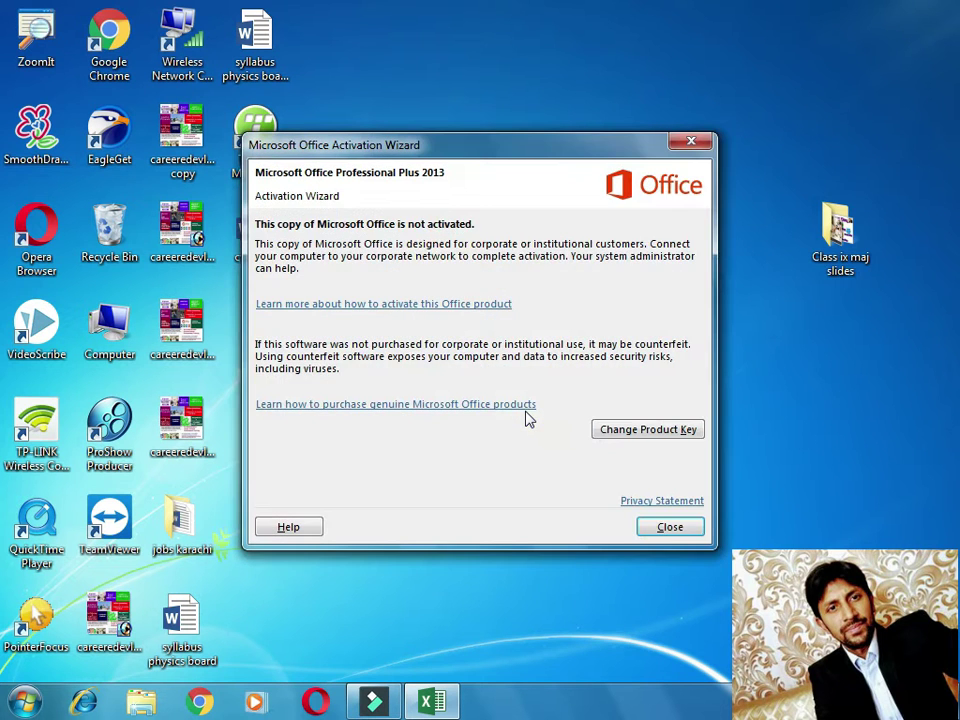
- Dismiss the Office activation notice and restore the Excel start window to normal size
left_click(686, 532)
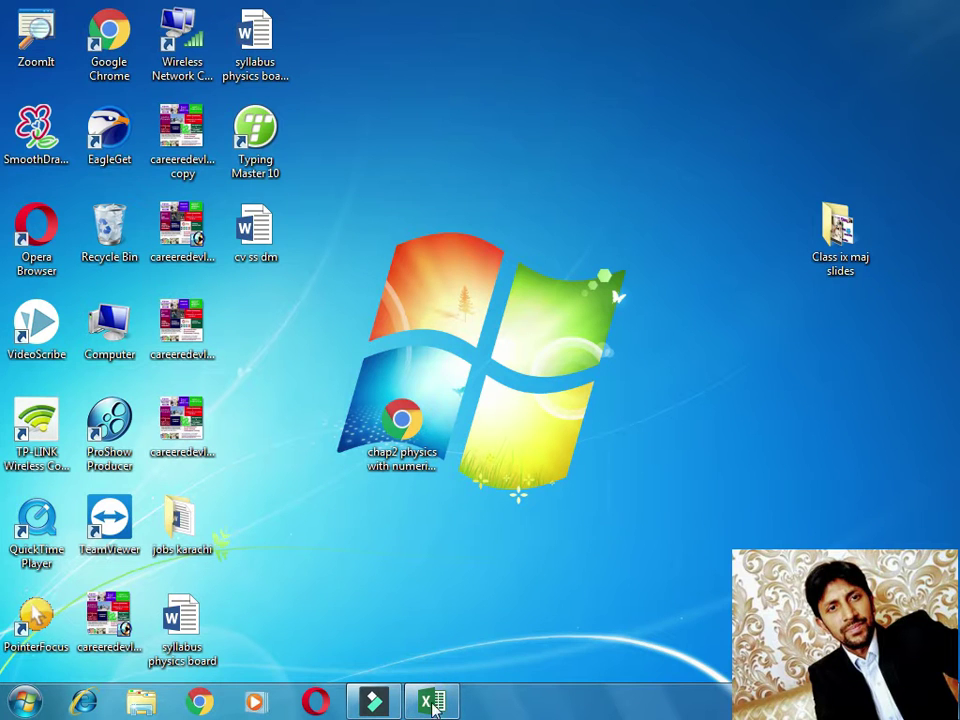
mouse_move(432, 701)
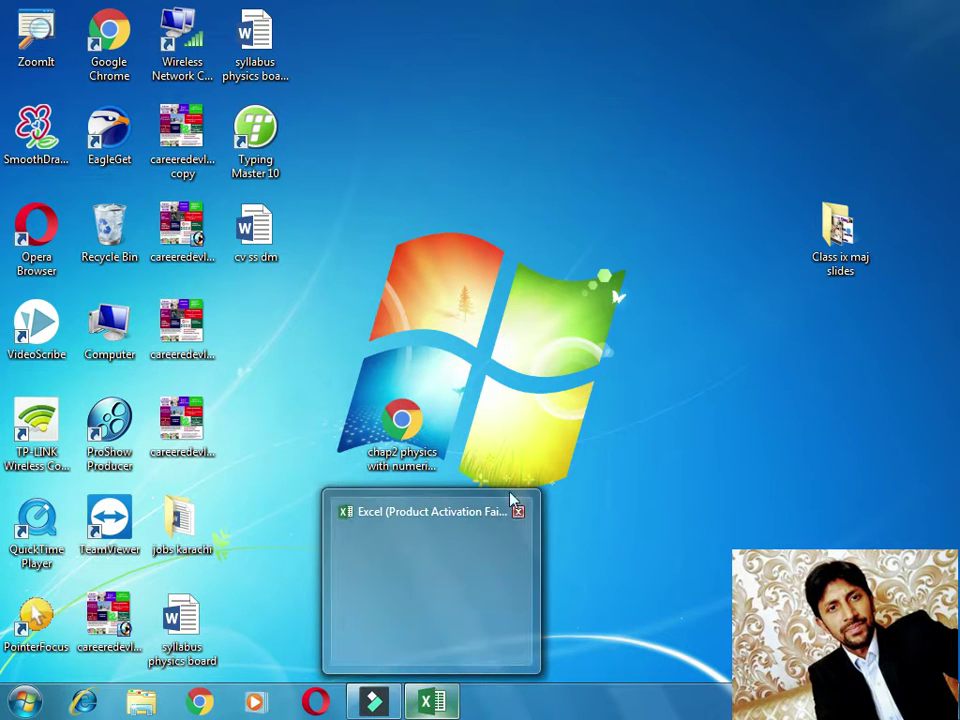
left_click(431, 514)
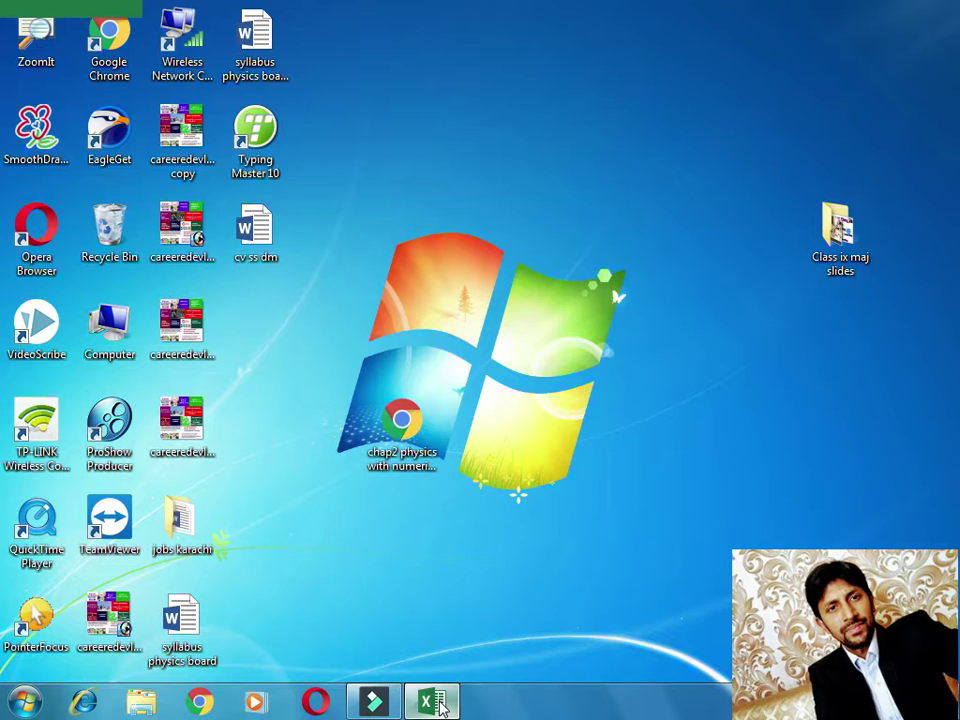
right_click(441, 706)
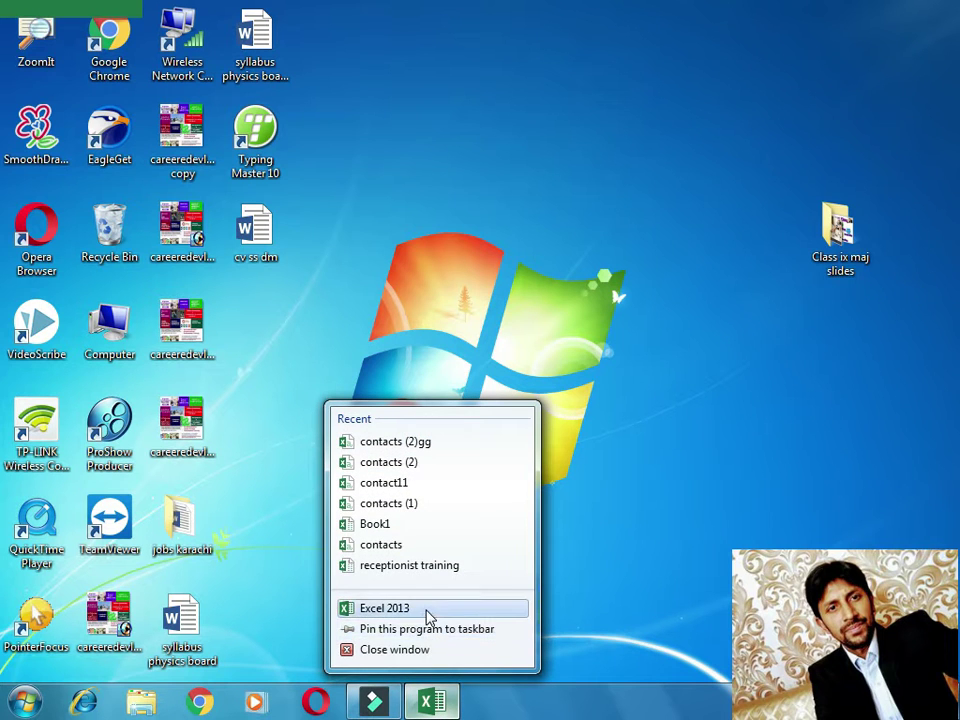
left_click(428, 612)
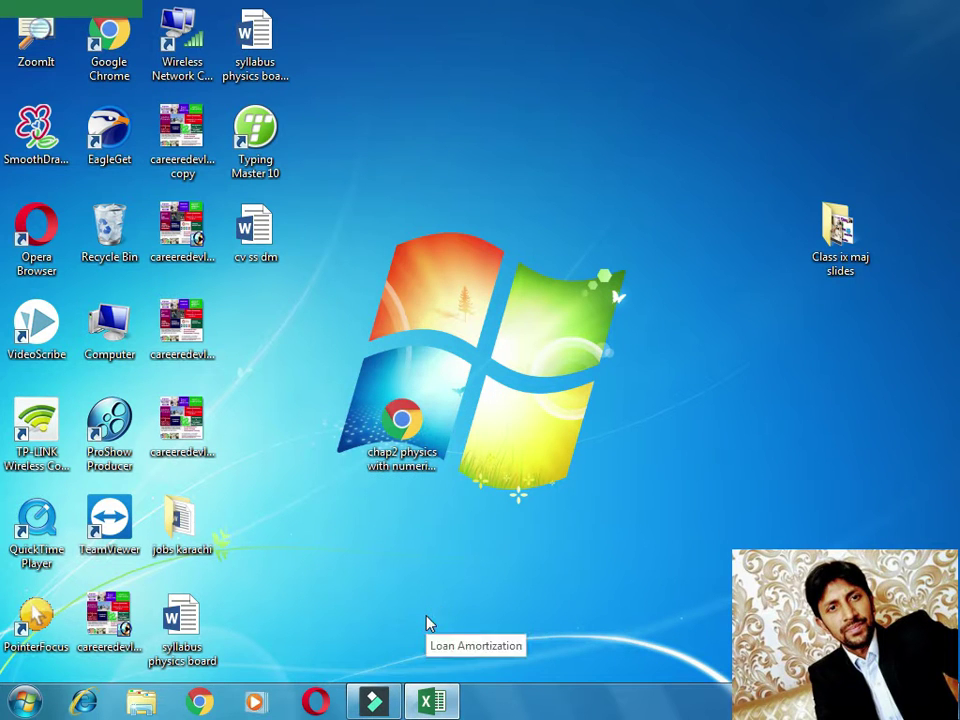
left_click(8, 10)
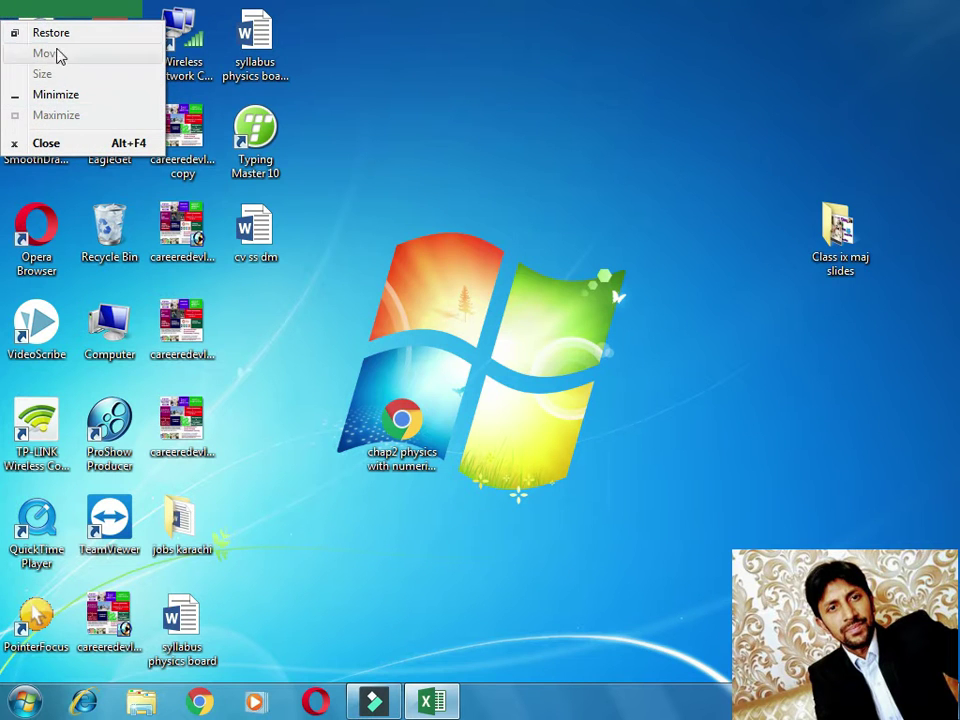
left_click(56, 32)
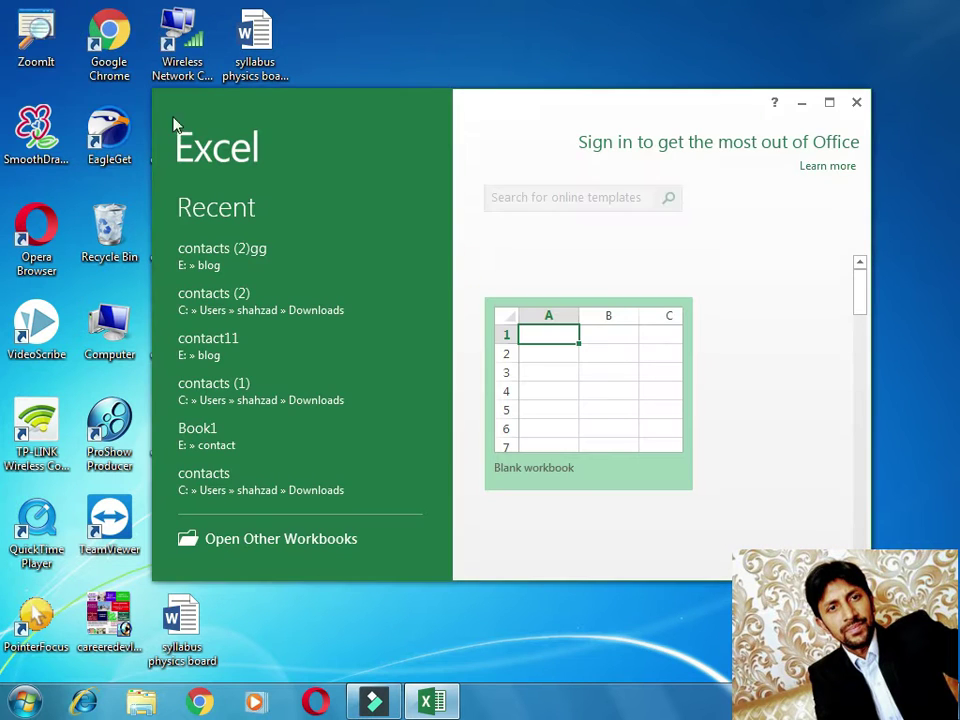
- Create a maximized blank workbook and try cells D4 and E8
left_click(588, 390)
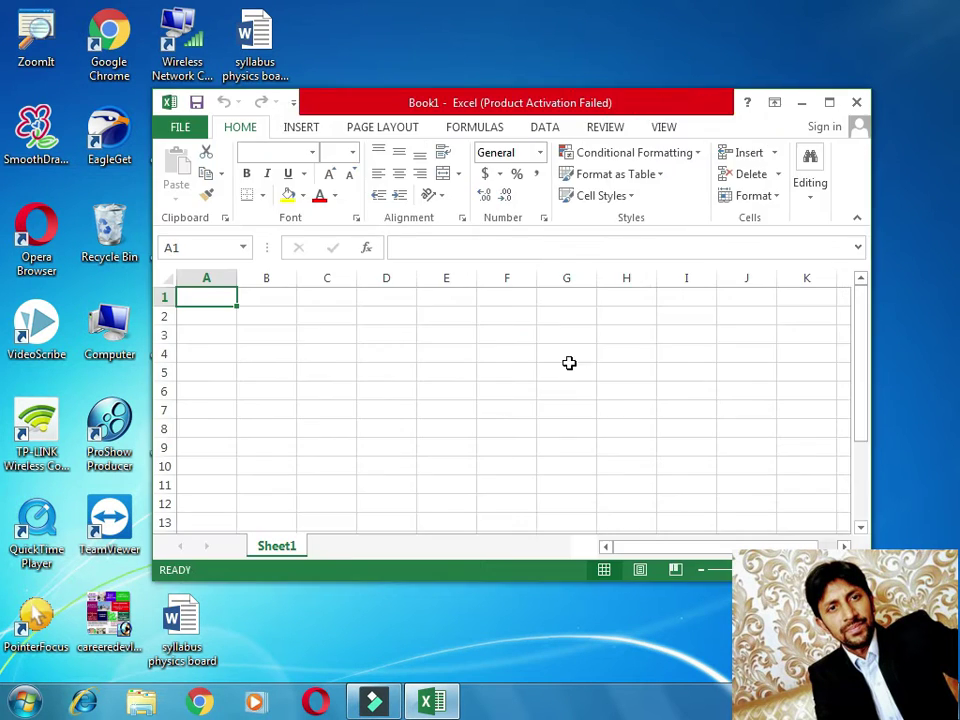
left_click(830, 103)
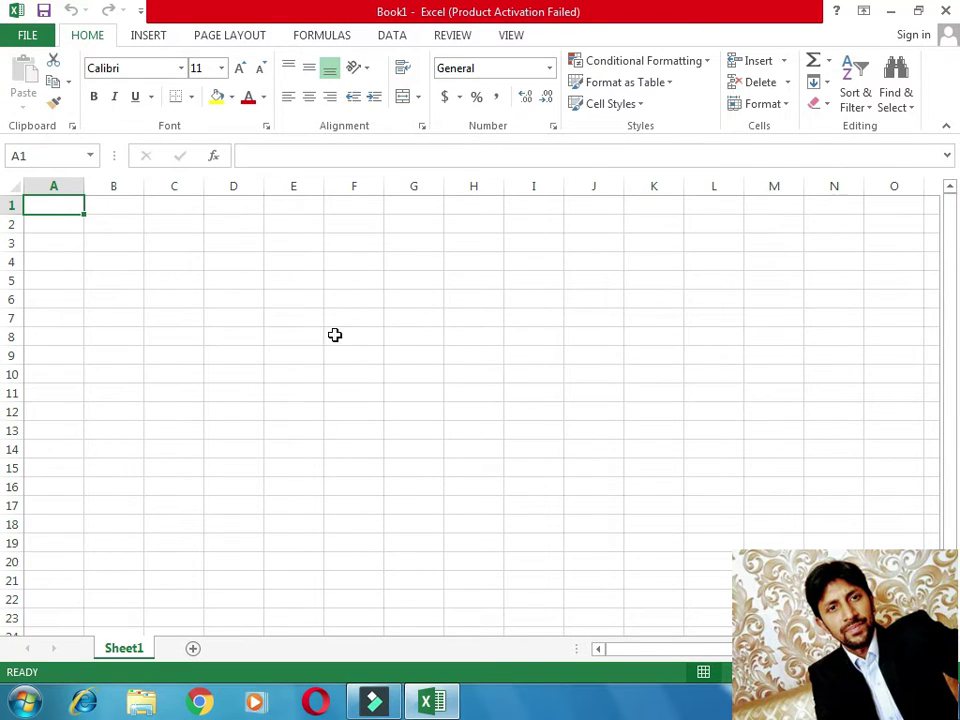
double_click(230, 262)
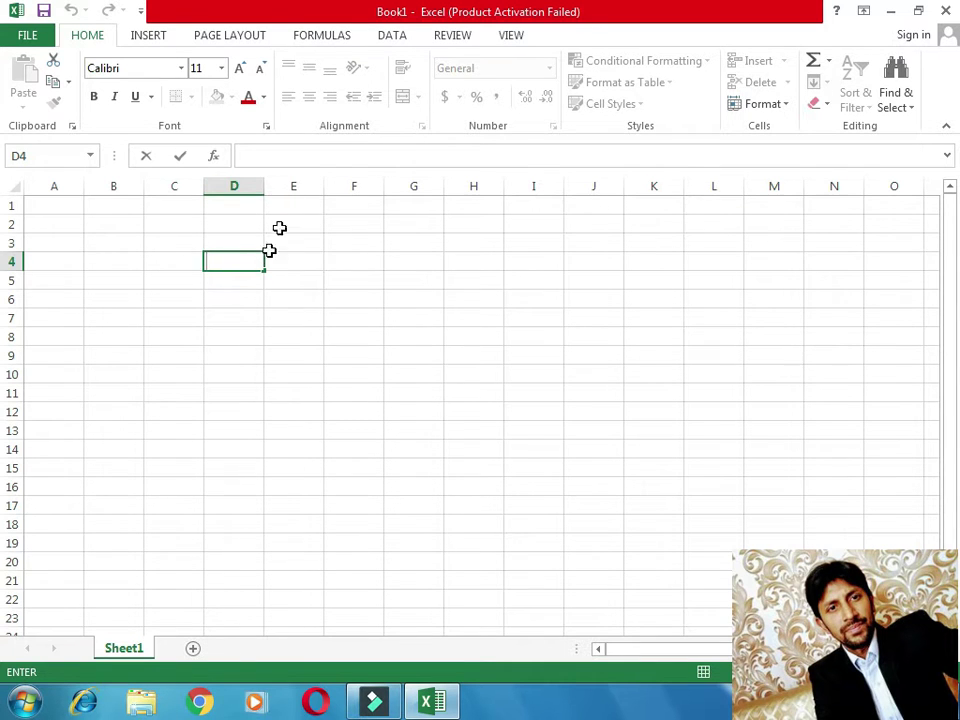
left_click(301, 335)
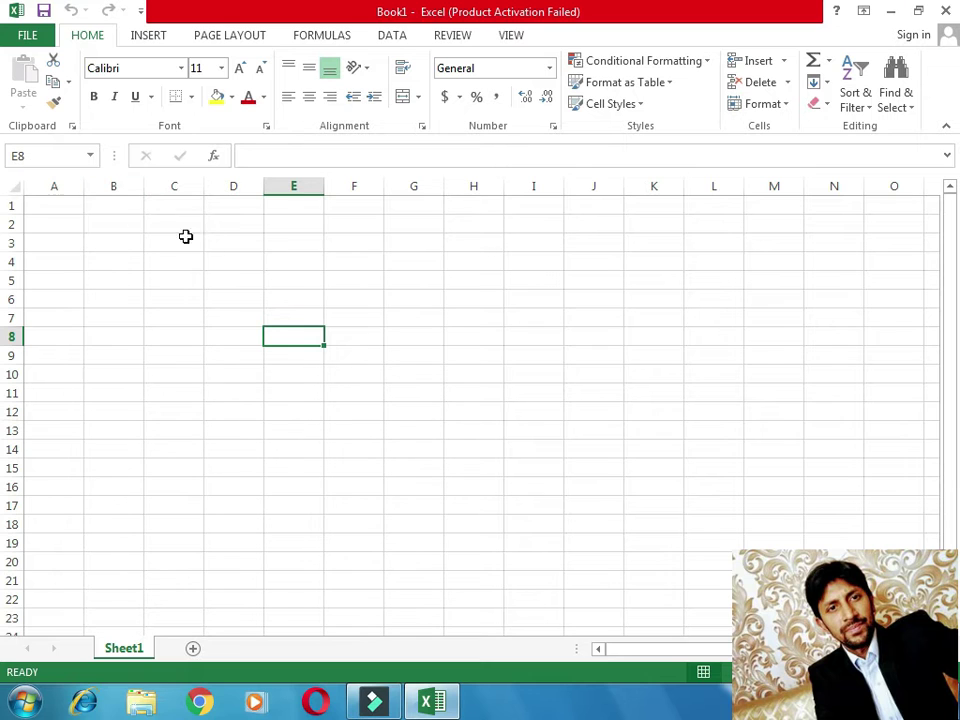
- Select columns A to D and rows 2 to 5 to explore the grid, ending on E9
left_click(56, 186)
left_click(117, 184)
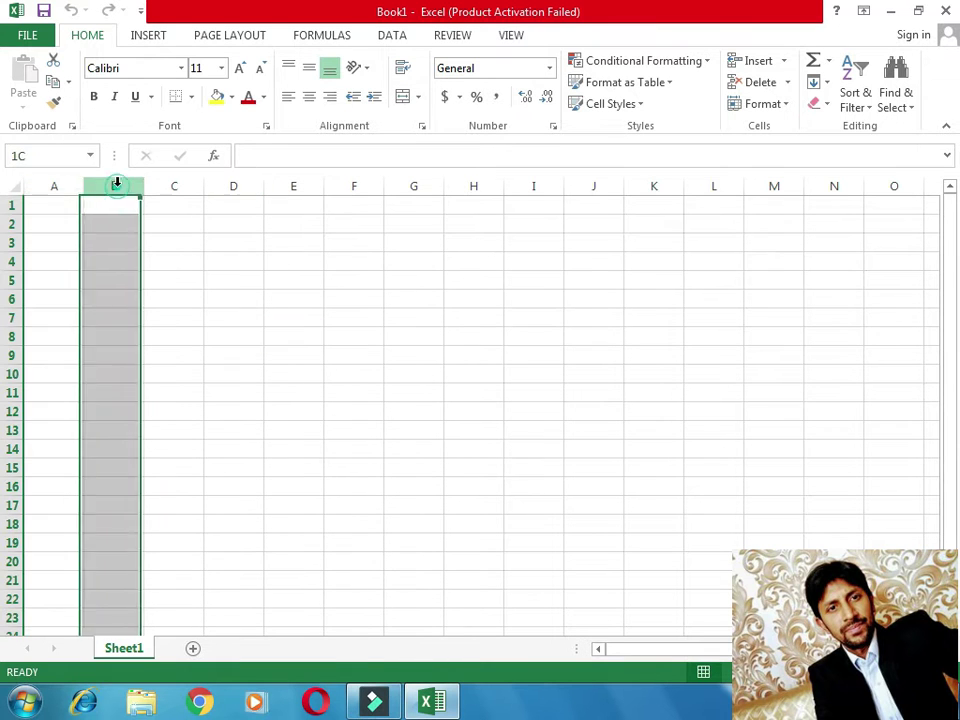
left_click(174, 186)
left_click(236, 186)
left_click(10, 221)
left_click(11, 248)
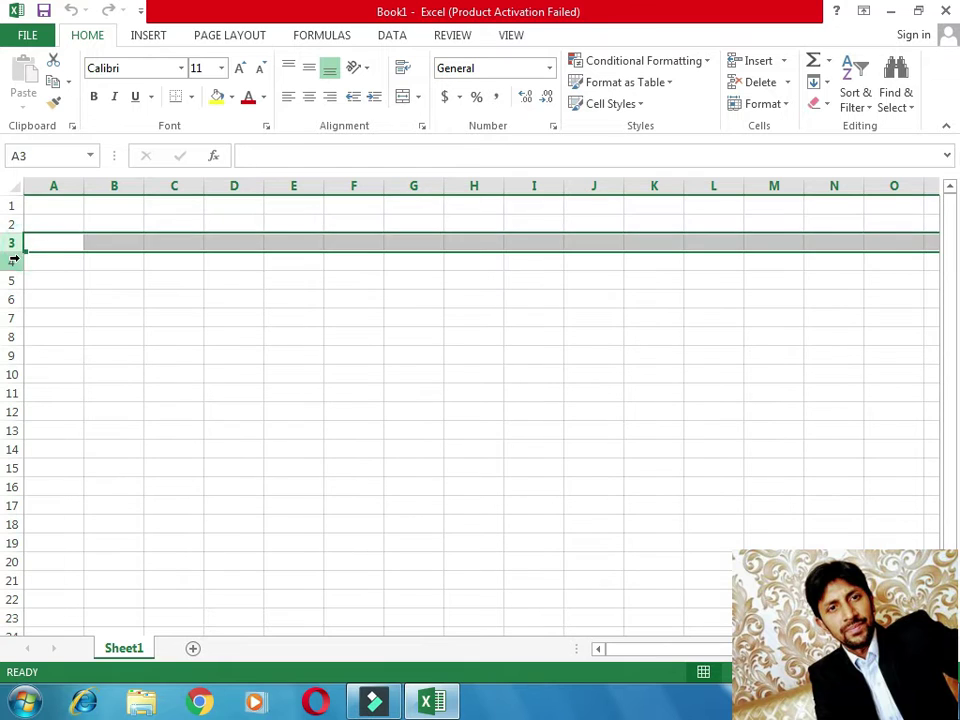
left_click(12, 262)
left_click_drag(9, 285, 9, 285)
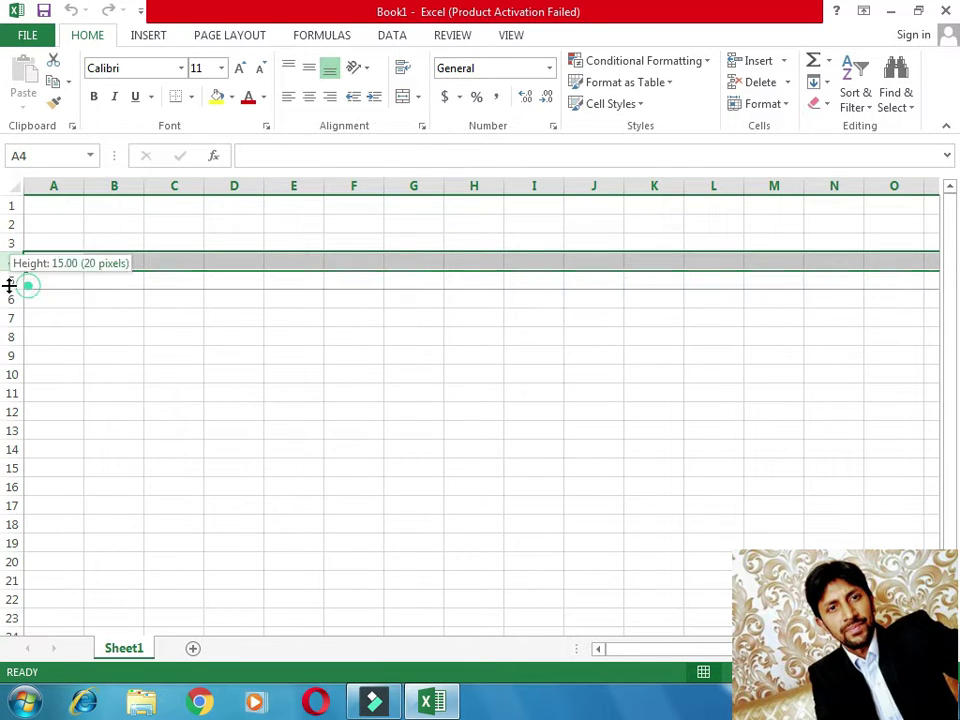
left_click(11, 280)
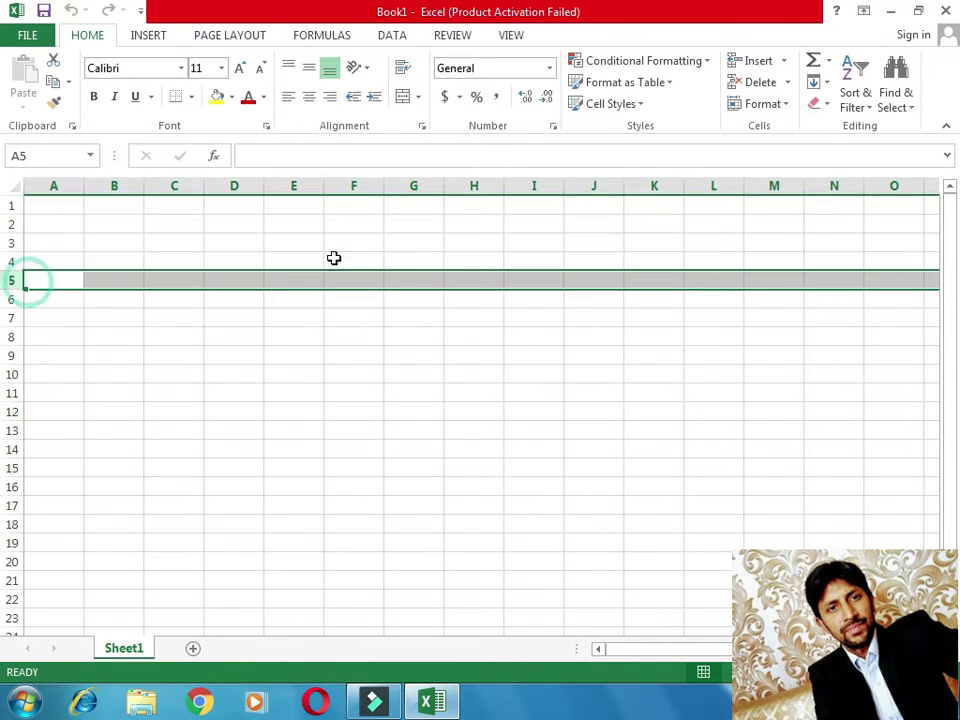
left_click(311, 354)
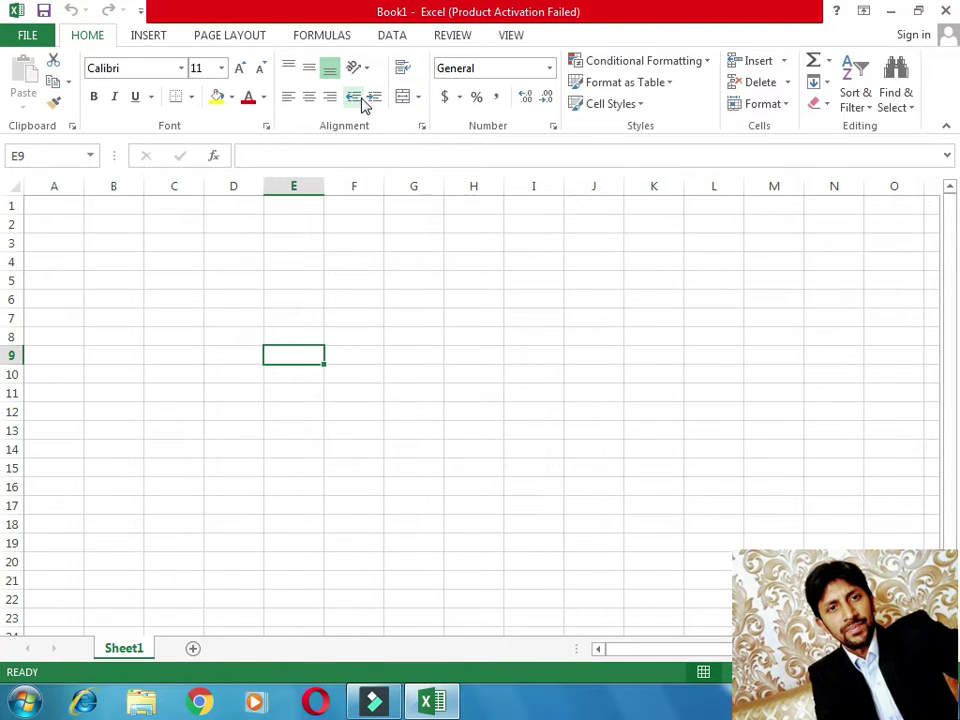
- Set the page to A4 paper, landscape orientation, with Narrow margins
left_click(229, 42)
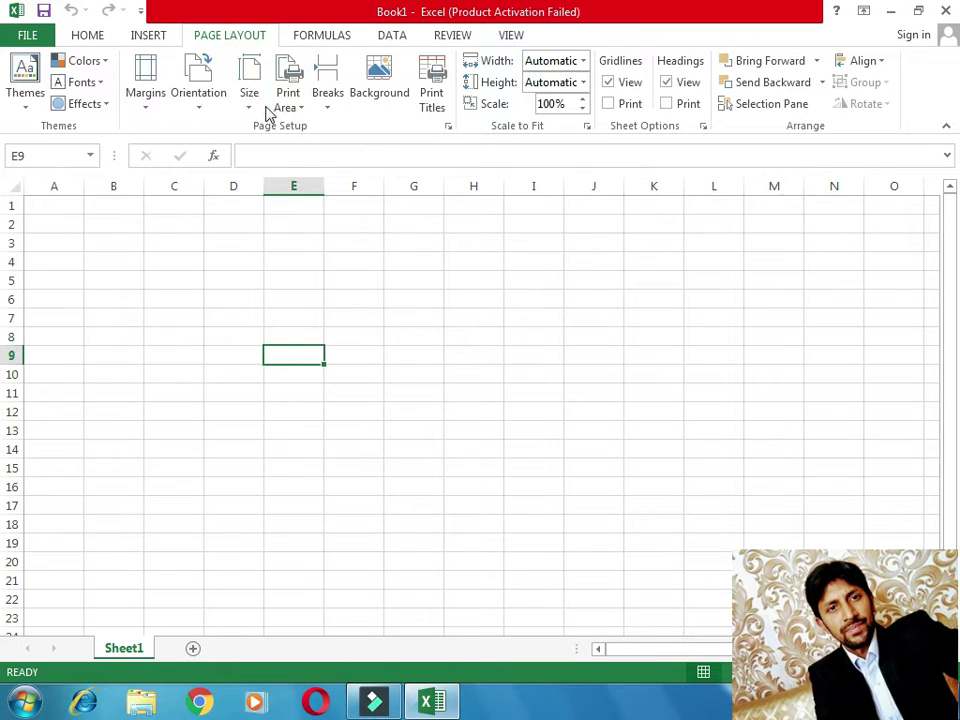
left_click(263, 101)
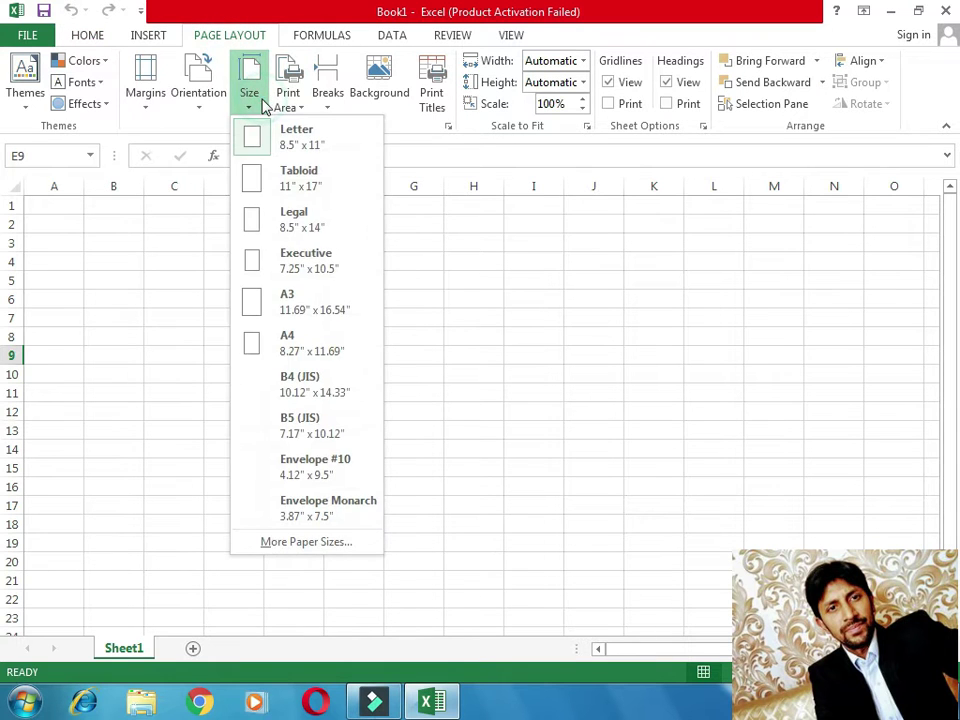
left_click(309, 355)
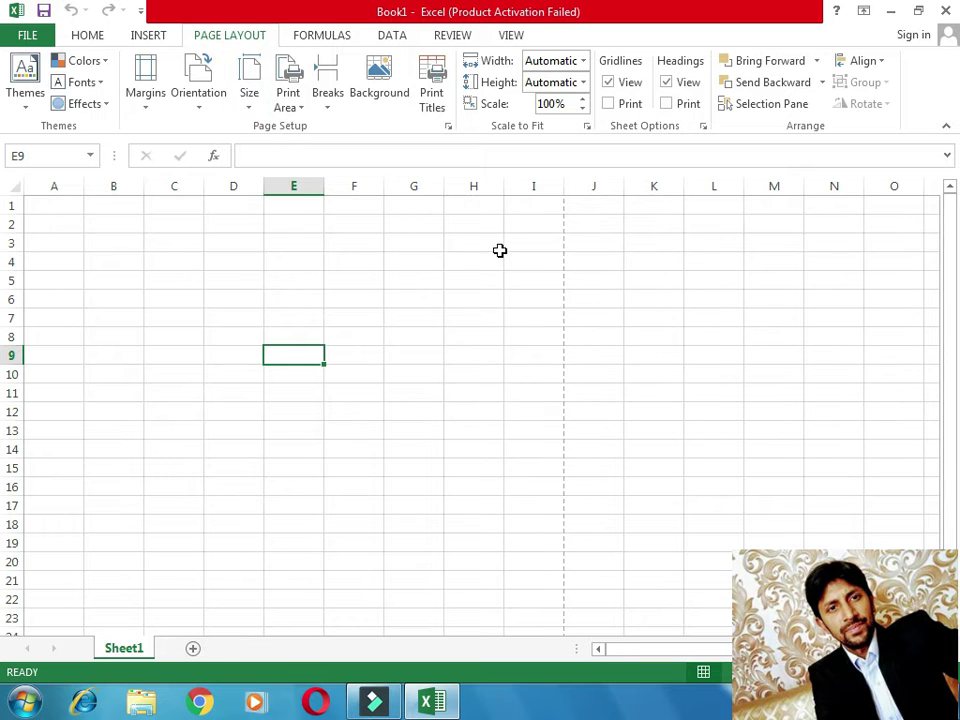
left_click(200, 102)
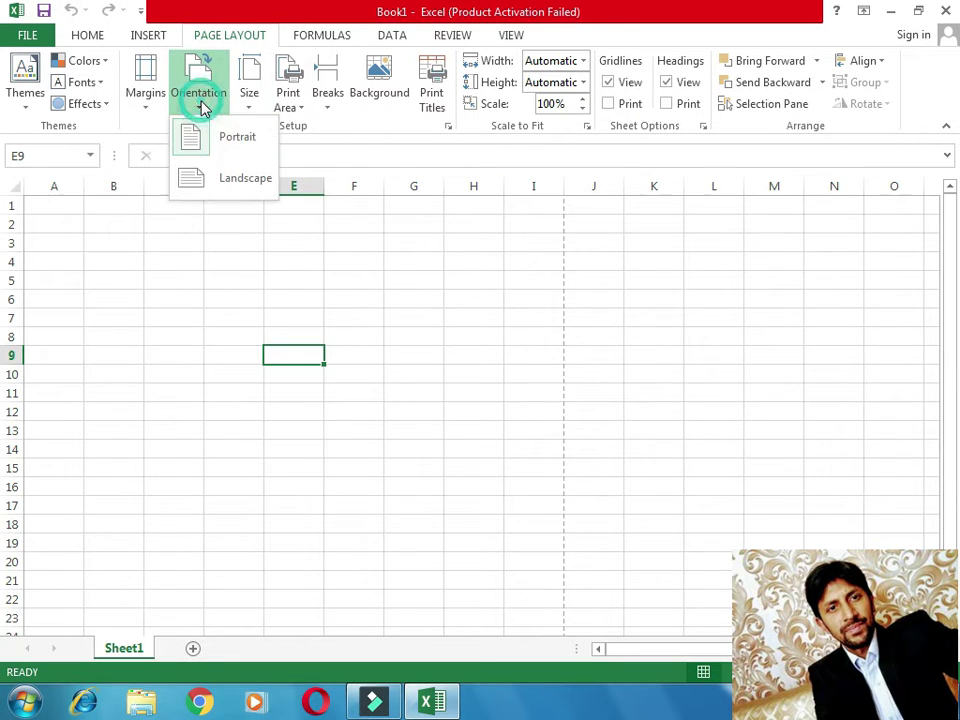
left_click(218, 186)
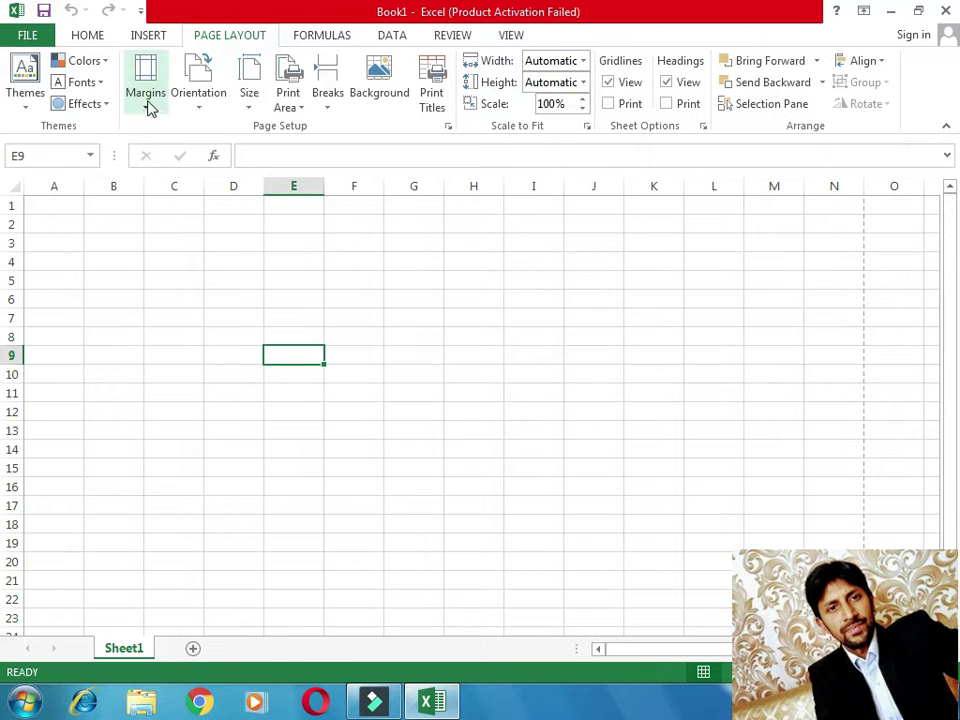
left_click(148, 105)
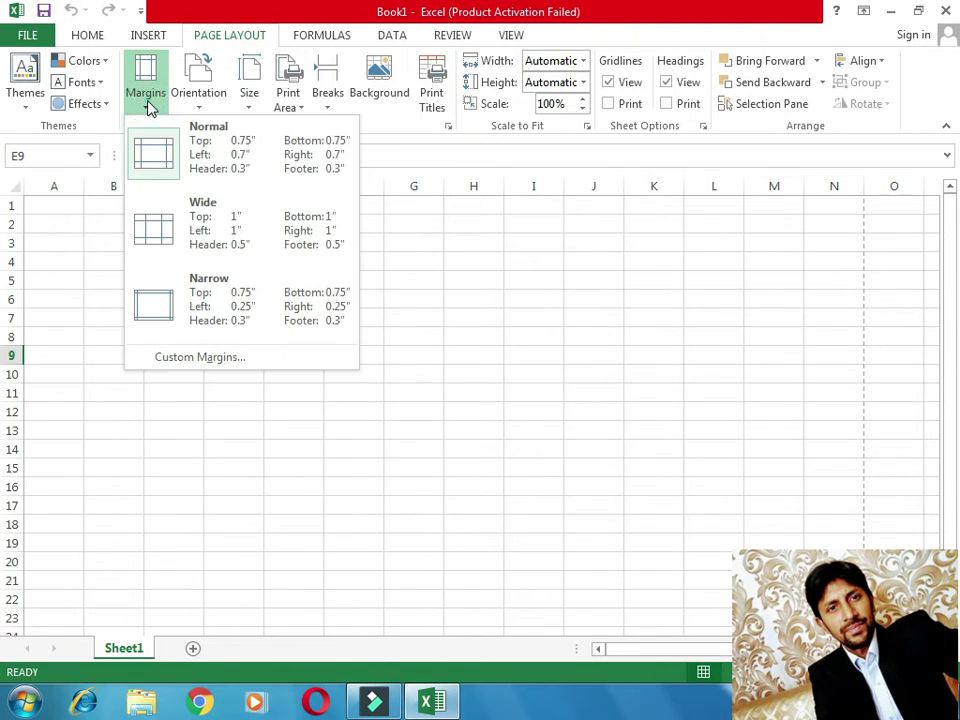
left_click(209, 291)
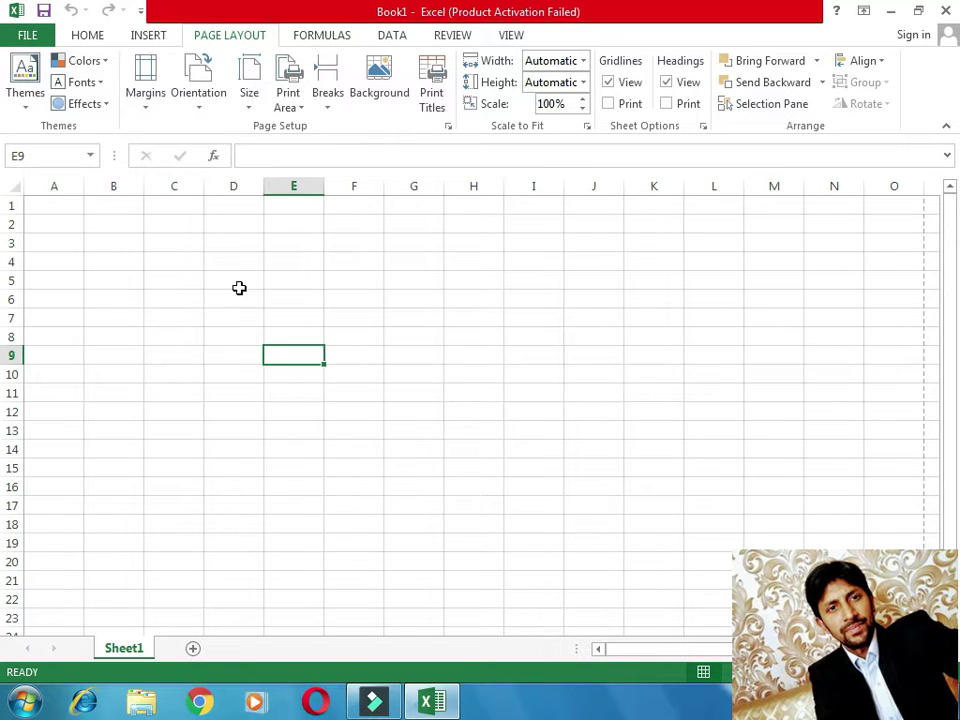
left_click(146, 37)
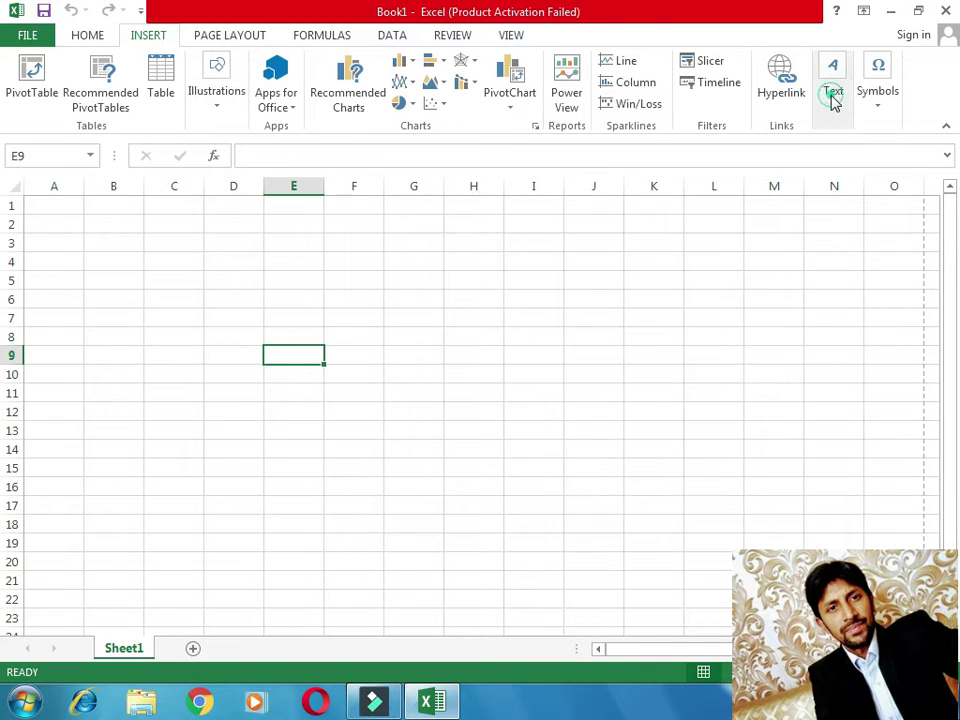
- Draw a text box across B2 to M6 and type 'Marriot Hotel' in it
left_click(834, 98)
left_click(745, 168)
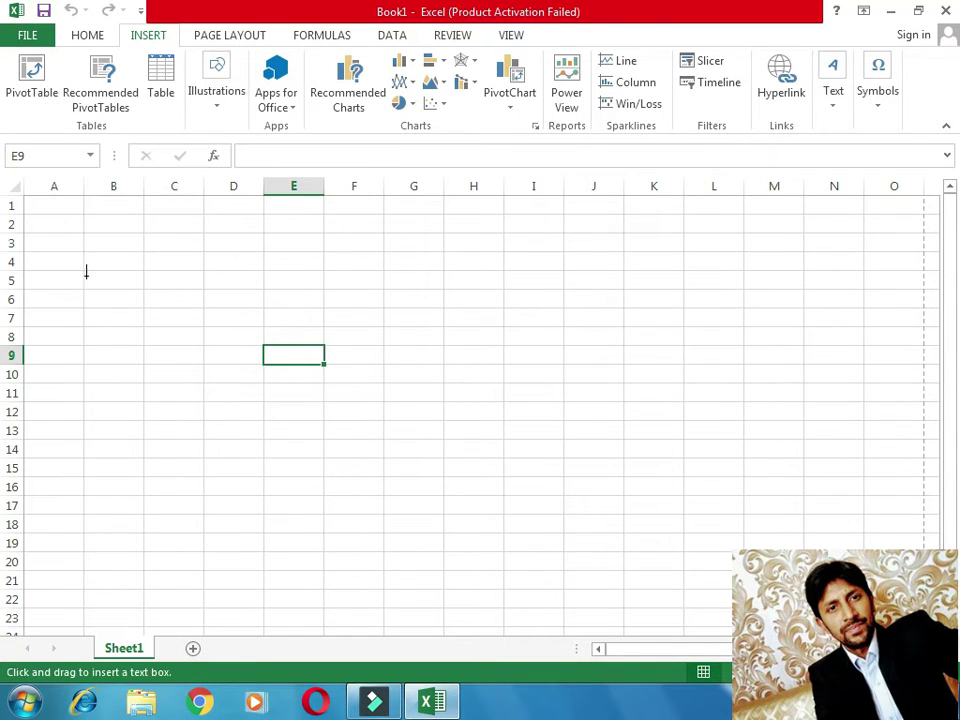
left_click_drag(129, 223, 808, 299)
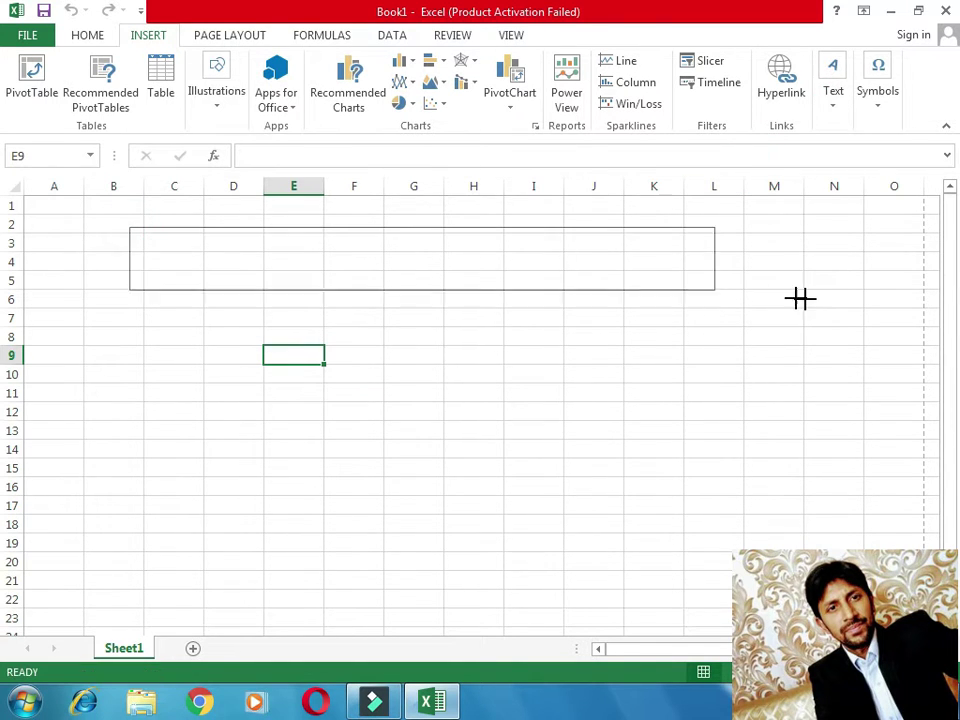
left_click(214, 258)
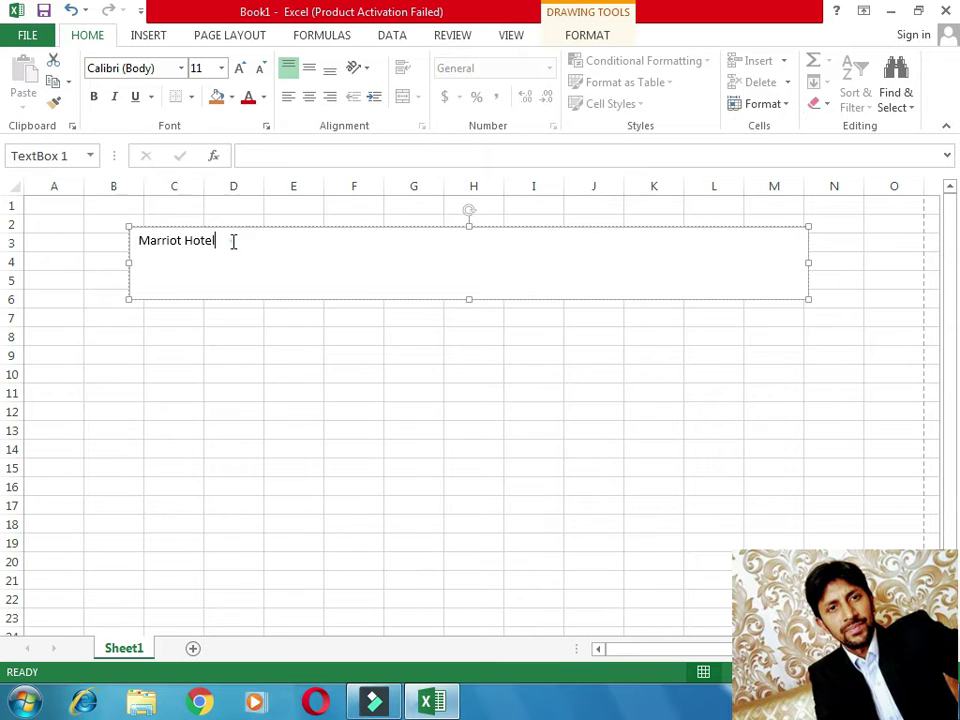
- Make the 'Marriot Hotel' title 54-point and centred in its box
left_click_drag(233, 241, 103, 229)
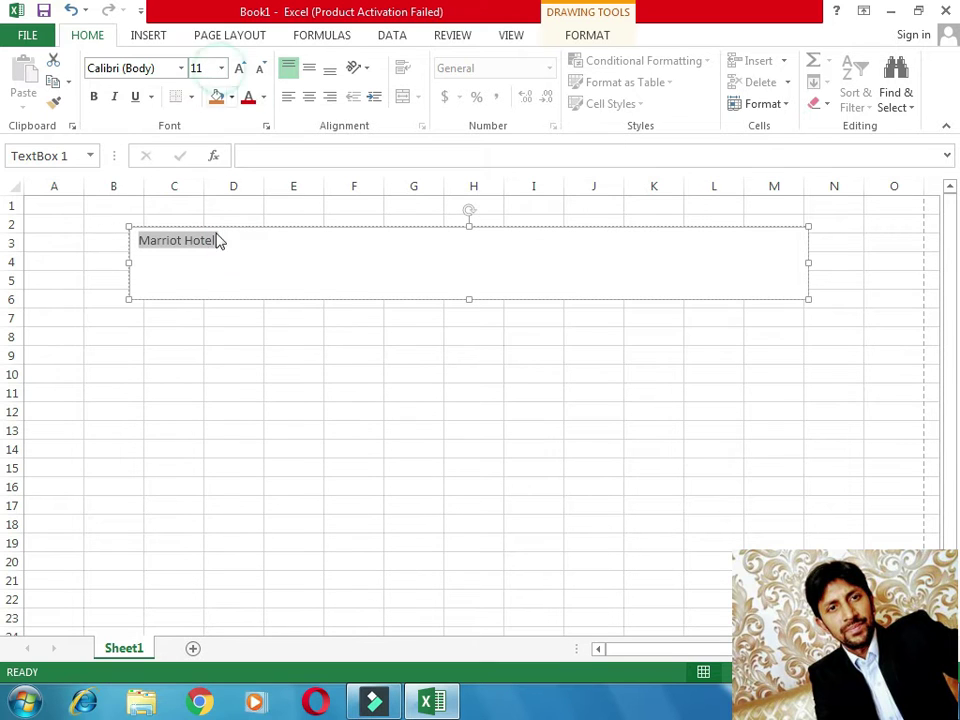
left_click(221, 68)
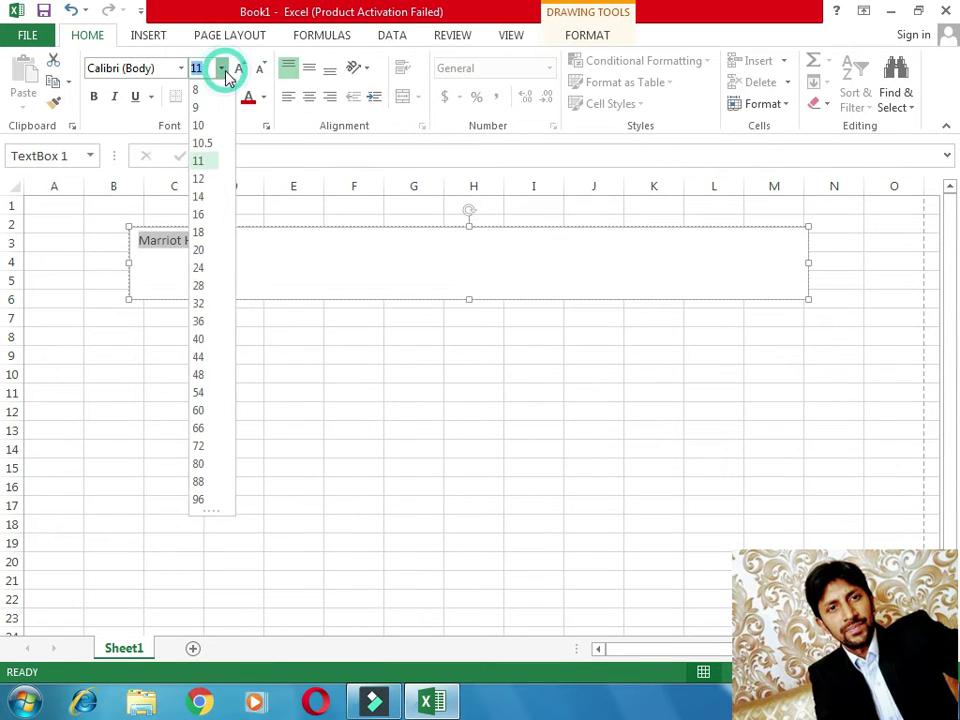
left_click(203, 446)
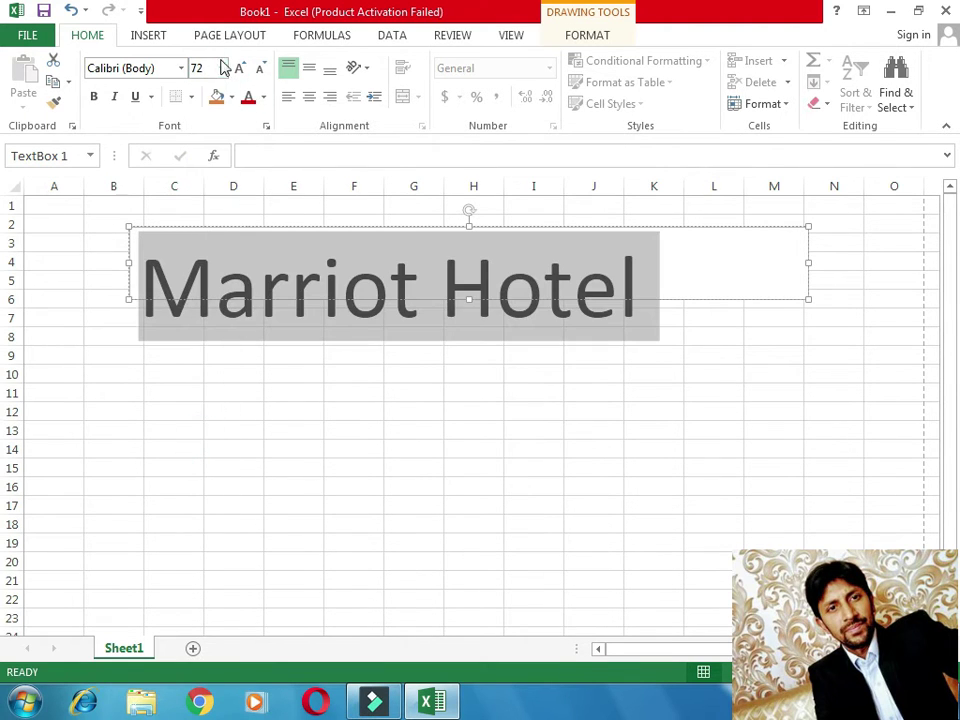
left_click(221, 68)
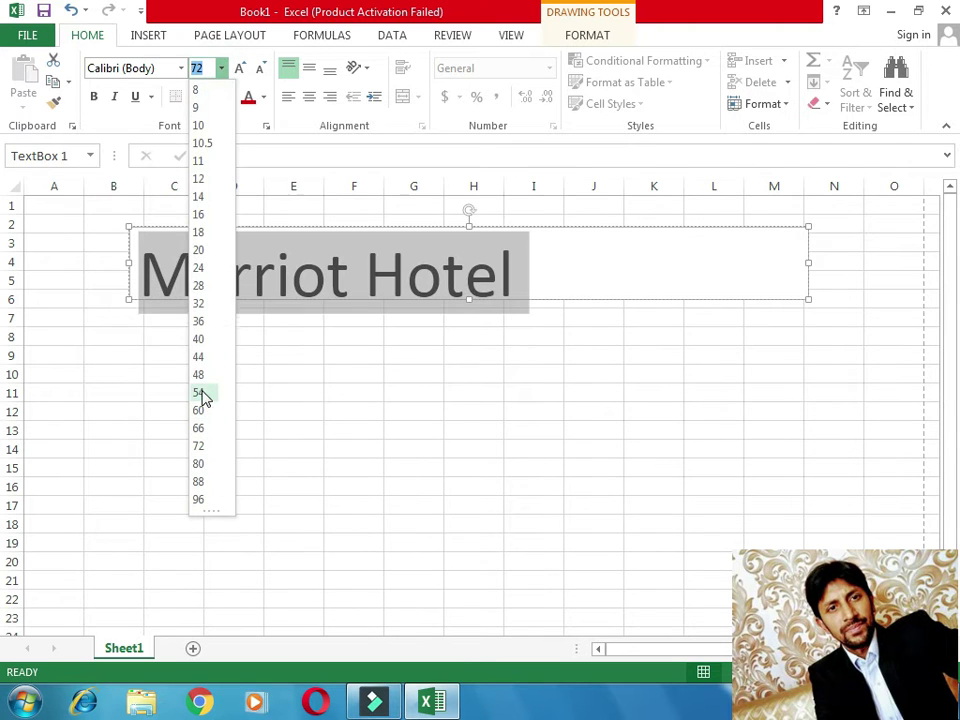
left_click(199, 392)
left_click(310, 99)
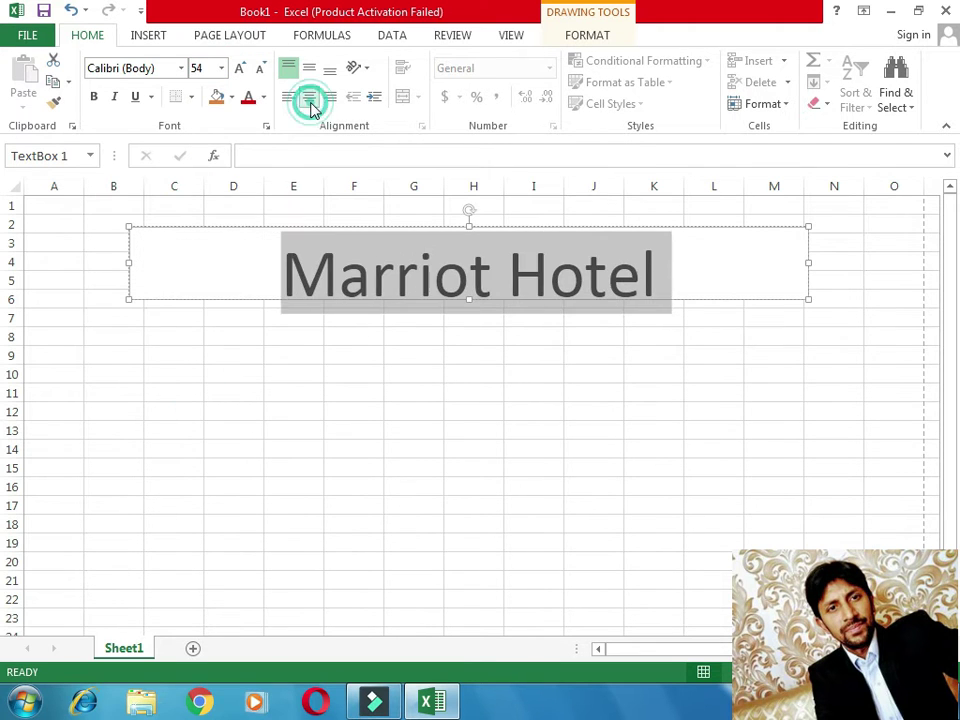
left_click(253, 250)
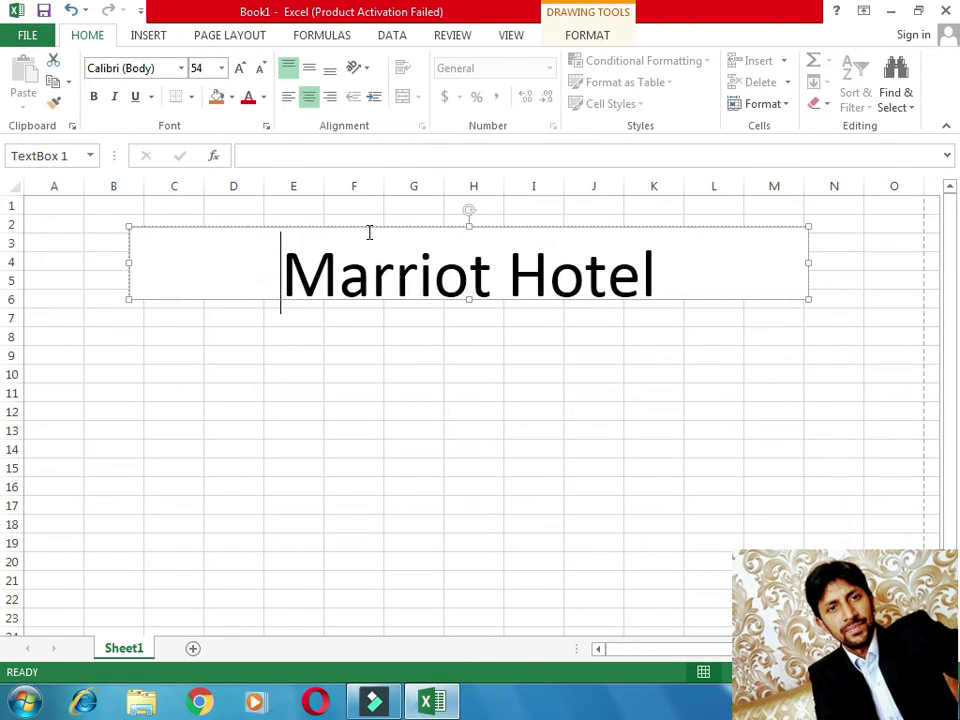
- Fill the title box with light peach
left_click(580, 20)
left_click(418, 62)
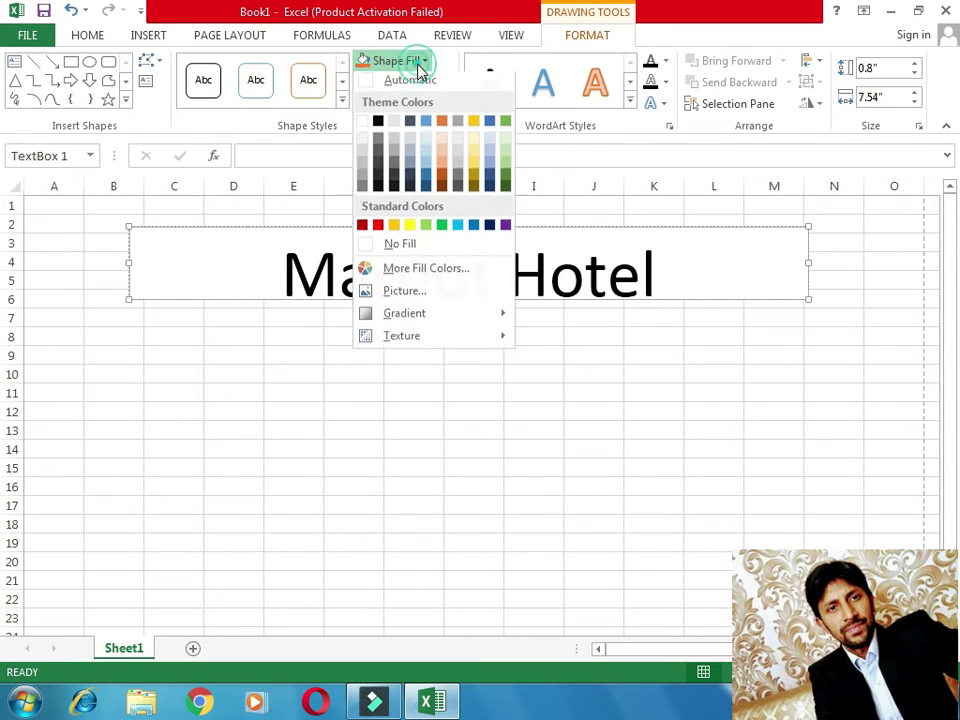
left_click(441, 152)
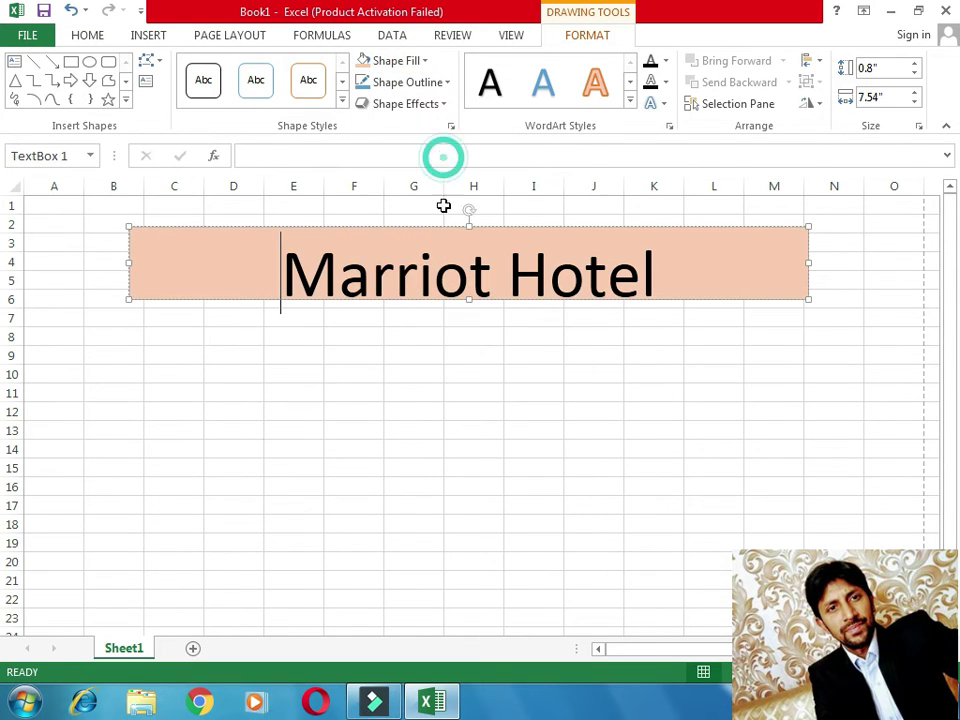
left_click(181, 363)
left_click(105, 340)
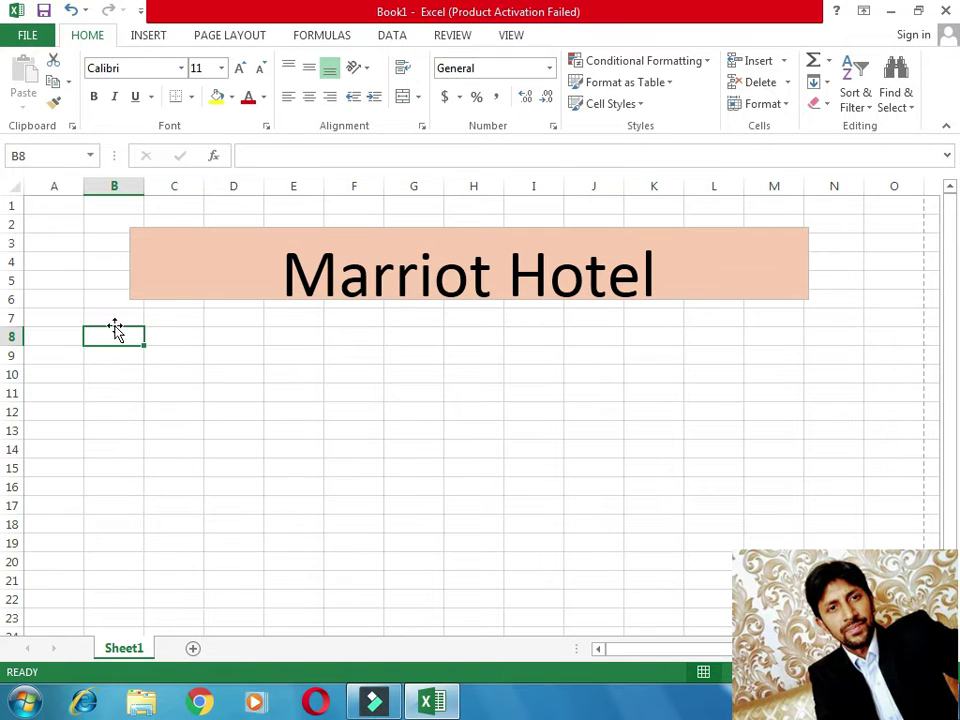
- Enter 'Date' in B8 and 'Appoinmtnt' in C8, widening column C to 200 pixels
type("Date")
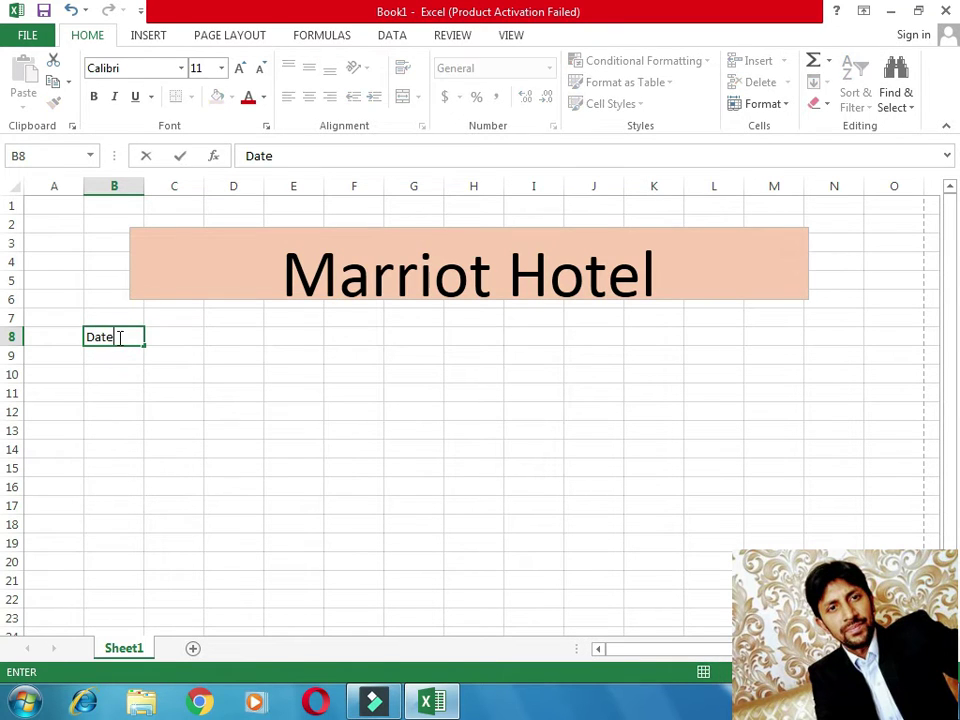
key("Tab")
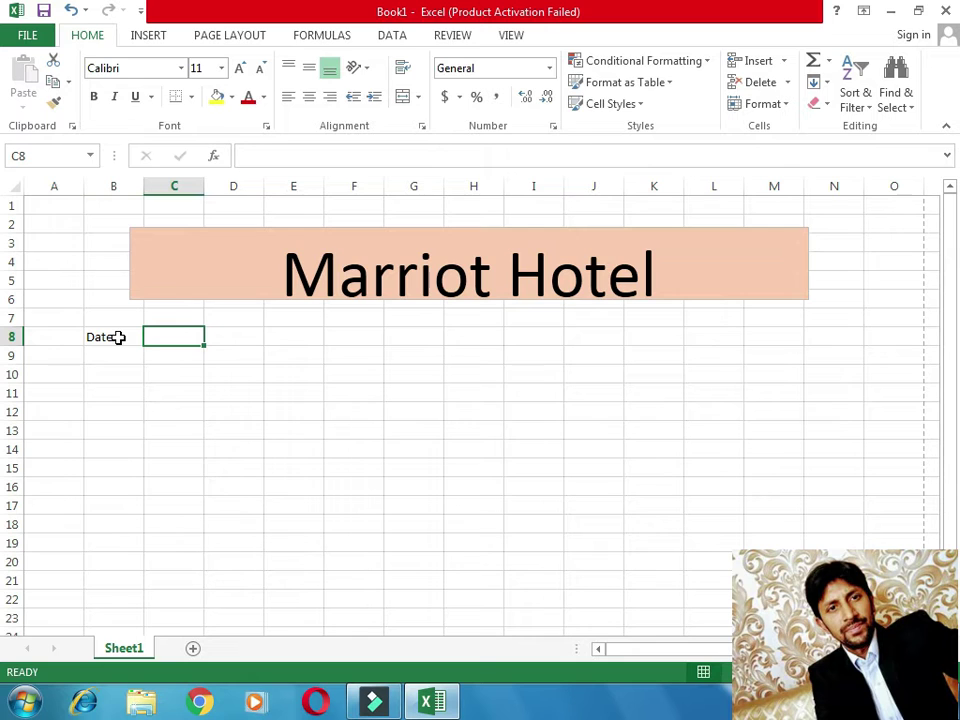
type("Ap")
type("poinmtnt")
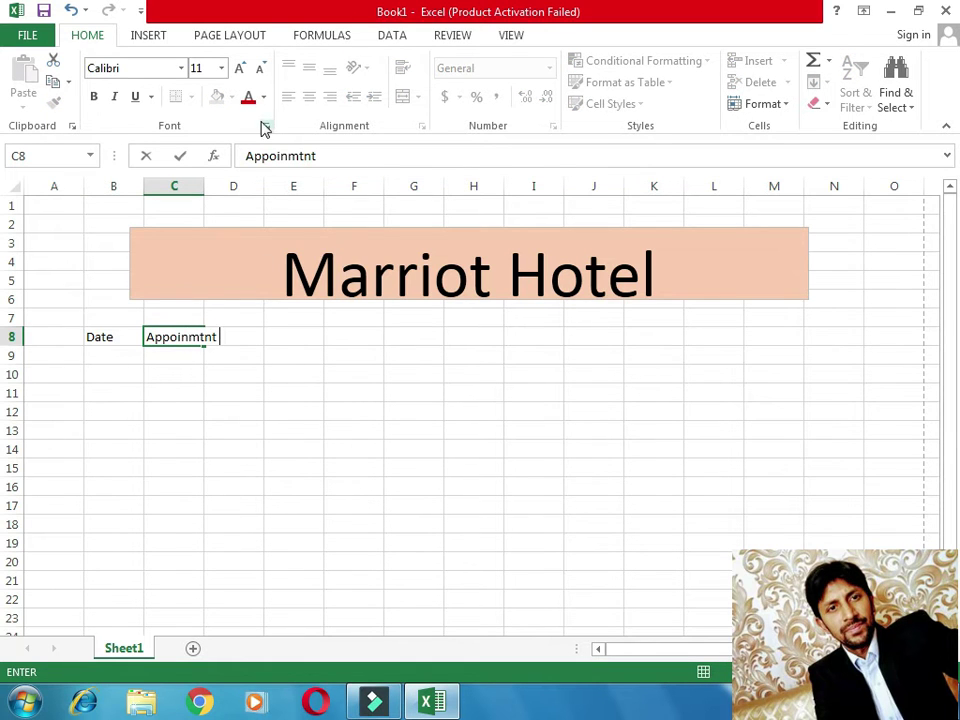
left_click(203, 184)
mouse_move(204, 186)
left_mouse_down()
mouse_move(314, 187)
mouse_move(331, 345)
left_mouse_up()
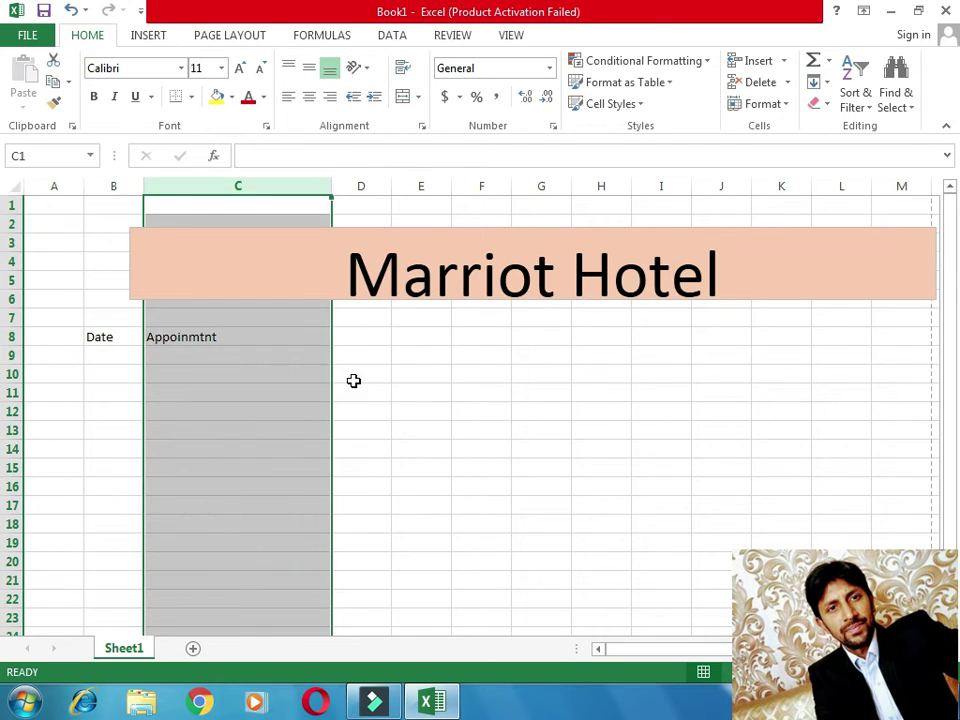
left_click(353, 377)
- Enter 'To whom' in D8 and widen column D to 137 pixels
left_click(360, 340)
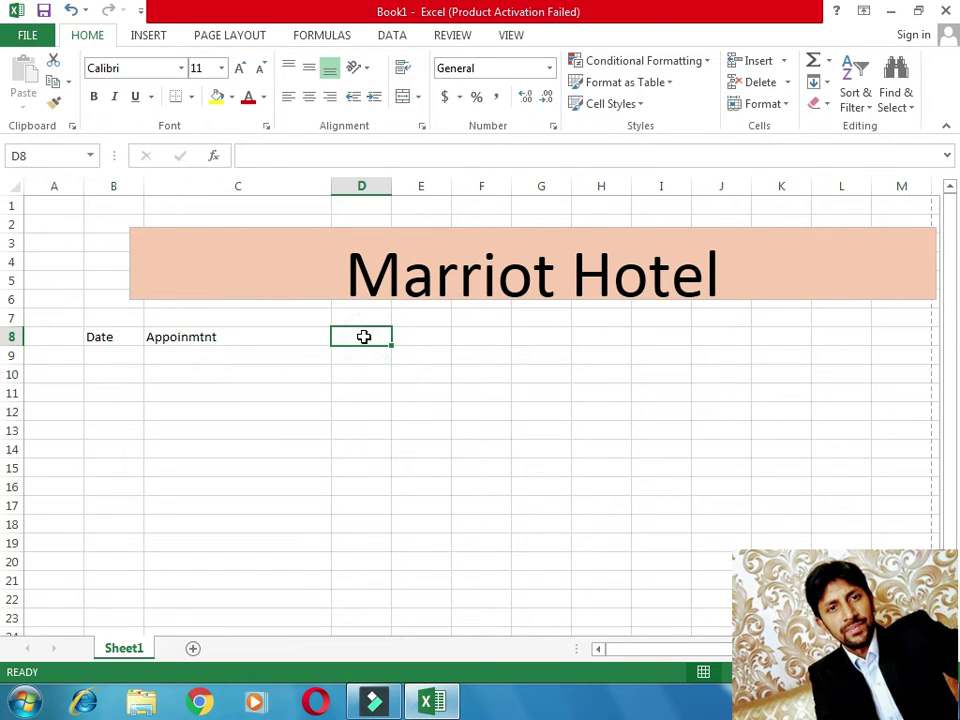
type("To whom")
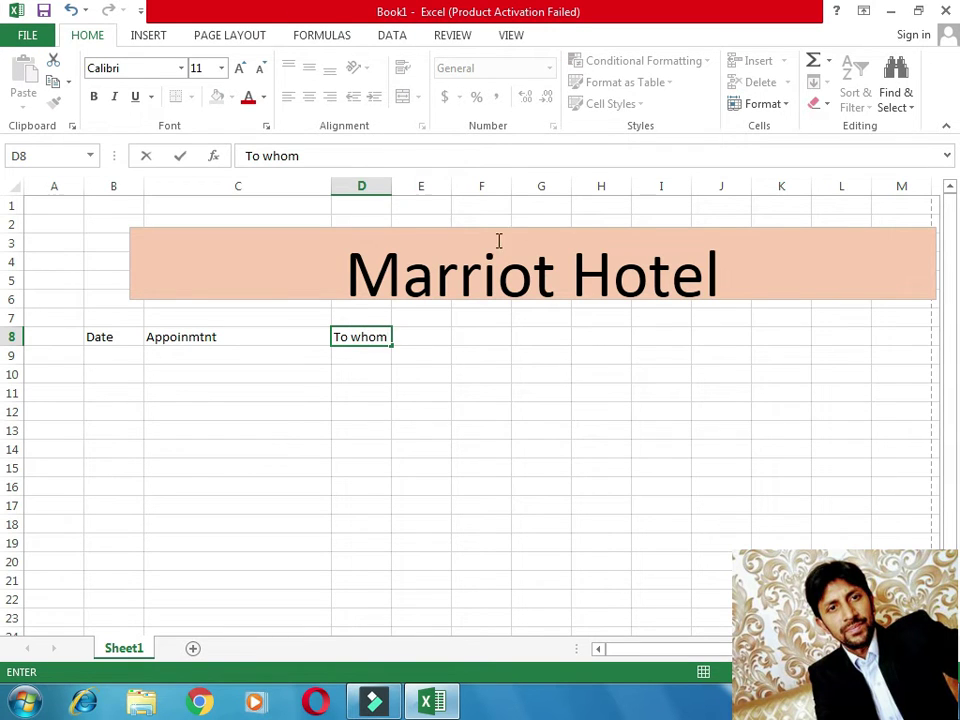
left_click(386, 186)
left_click_drag(392, 188, 459, 193)
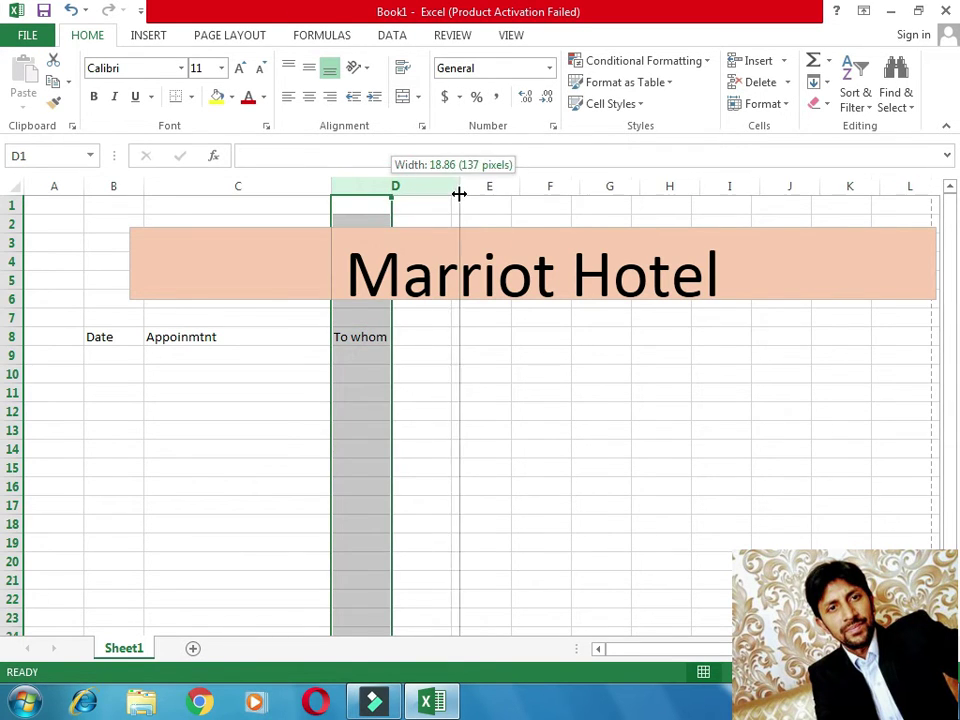
left_click(499, 339)
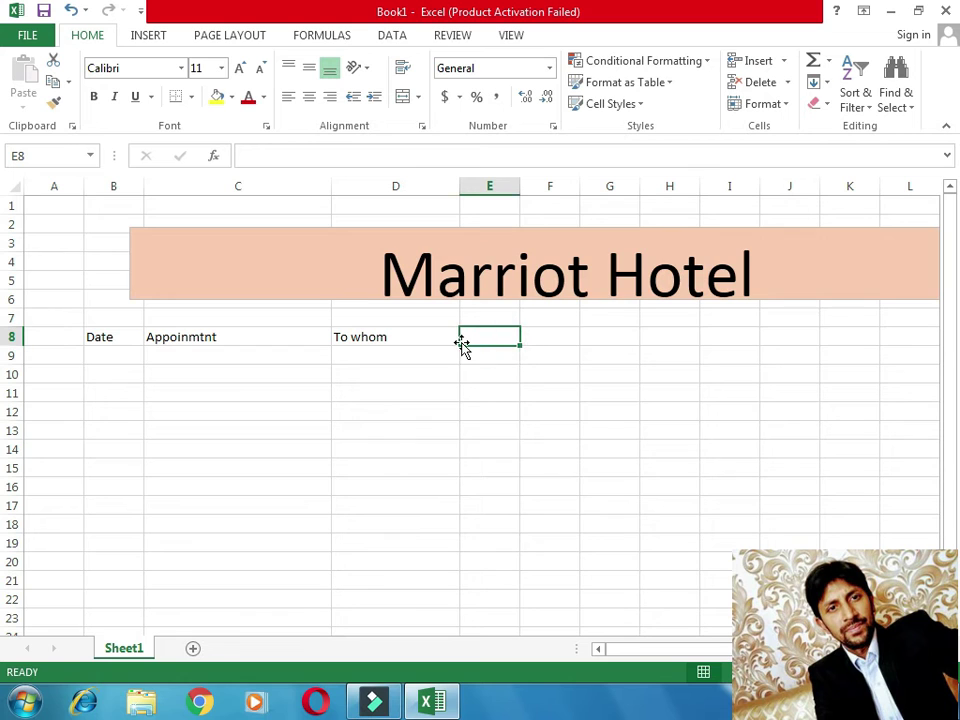
- Enter 'Time' in E8 and move the Marriot Hotel box left above the headers
type("Time")
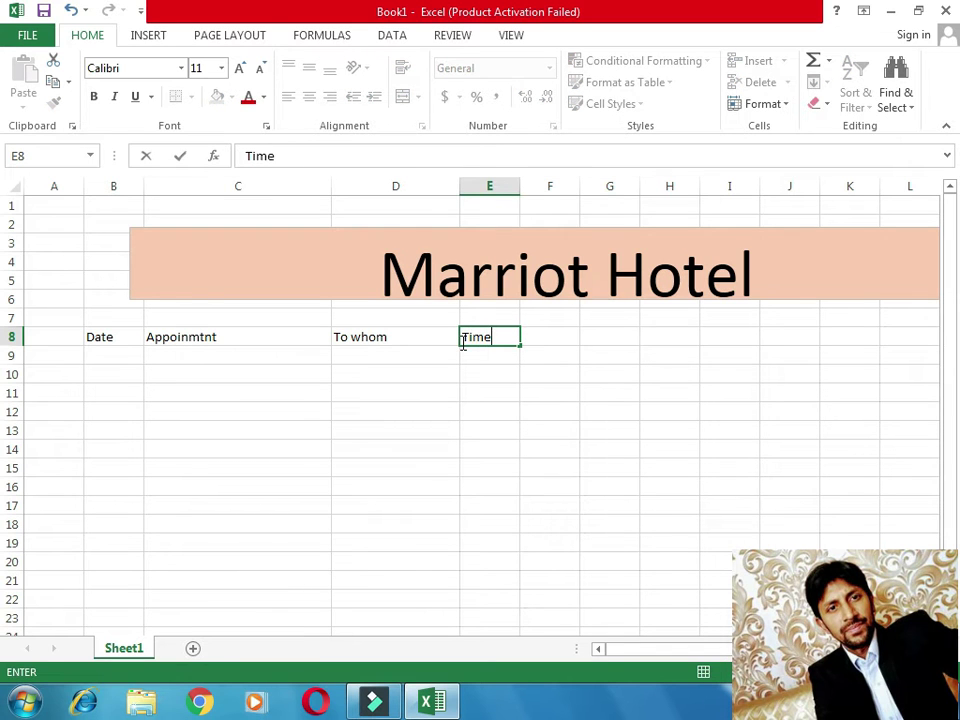
left_click(428, 445)
left_click(472, 240)
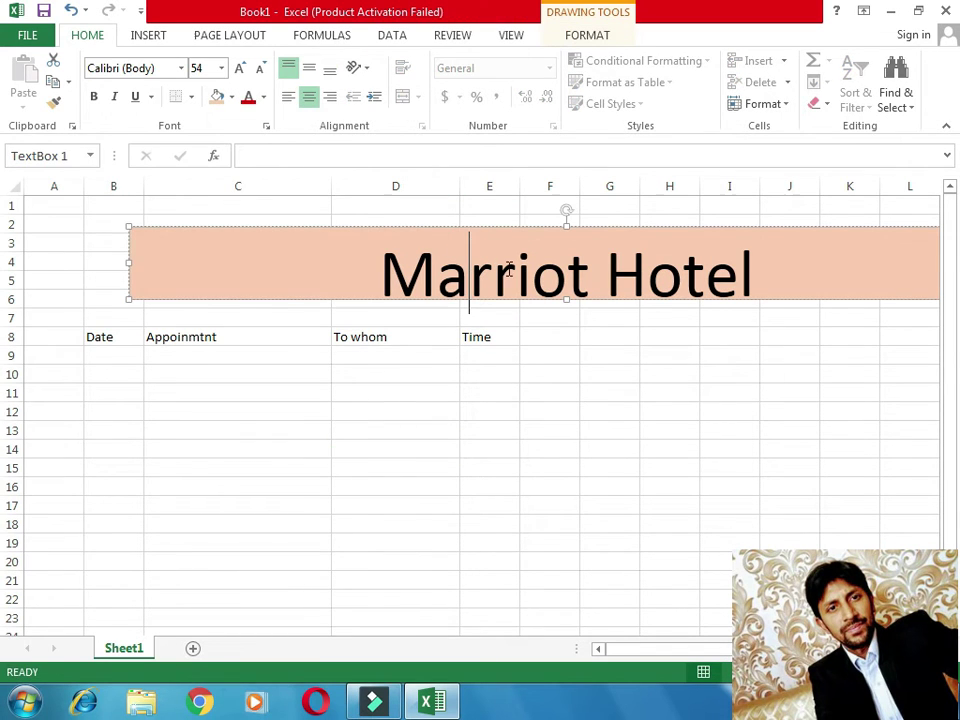
left_click_drag(130, 260, 330, 262)
left_click_drag(551, 229, 286, 219)
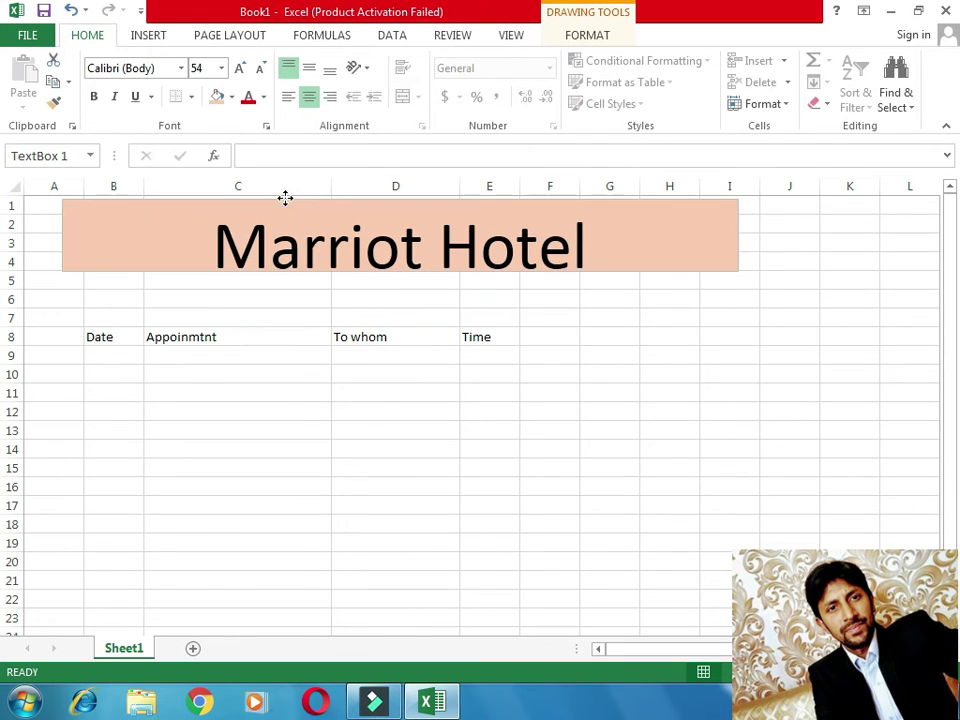
left_click(300, 404)
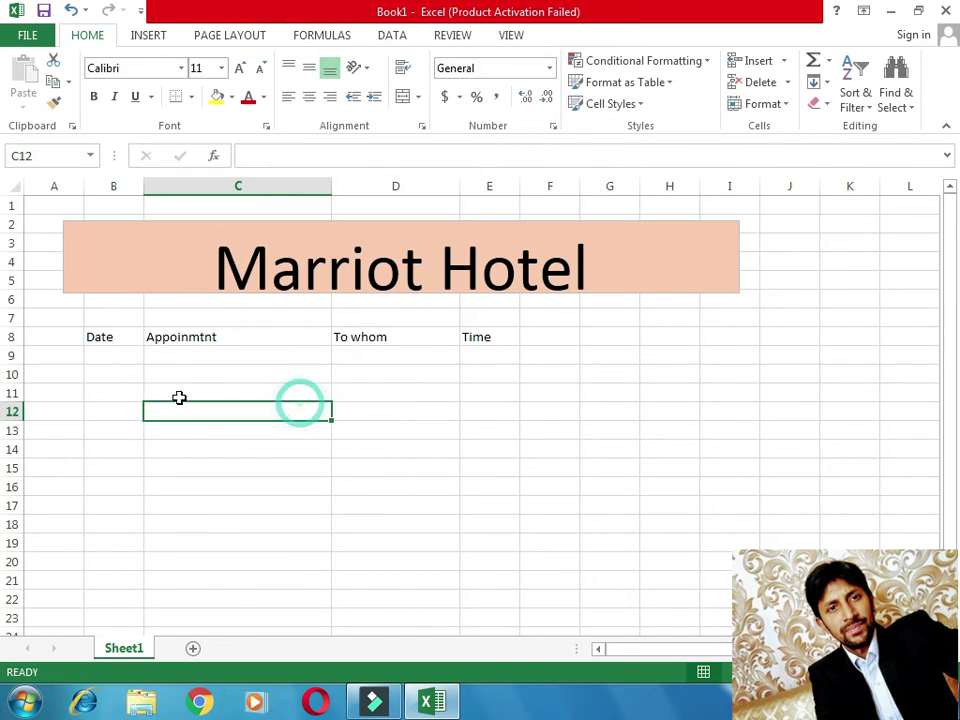
- Widen column B to fit the dates
left_click(107, 358)
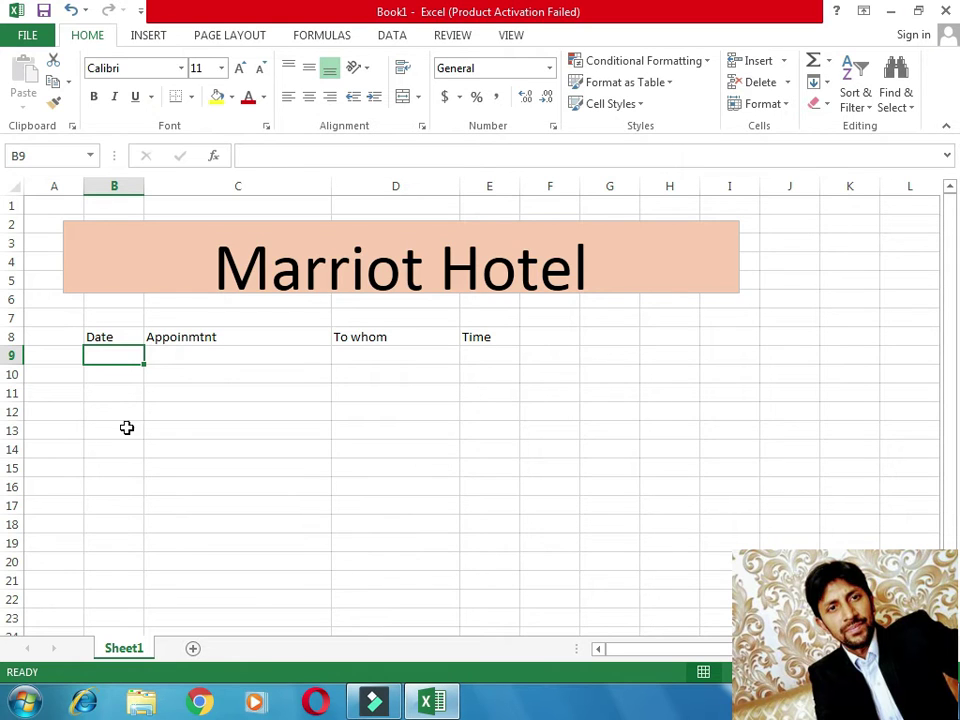
left_click(121, 366)
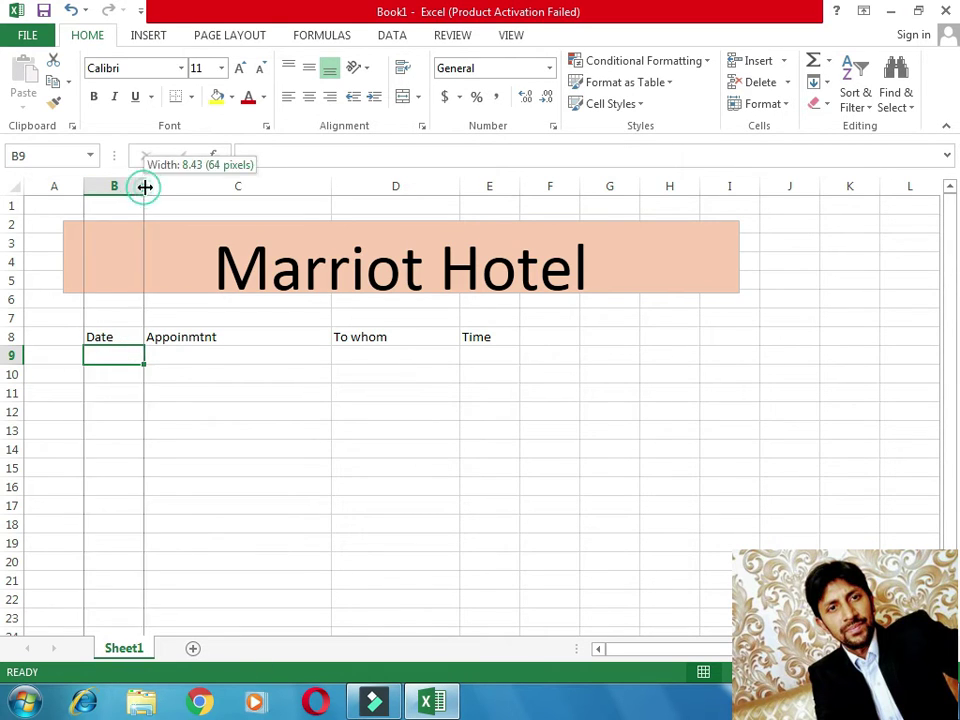
left_click_drag(144, 186, 164, 186)
left_click(112, 361)
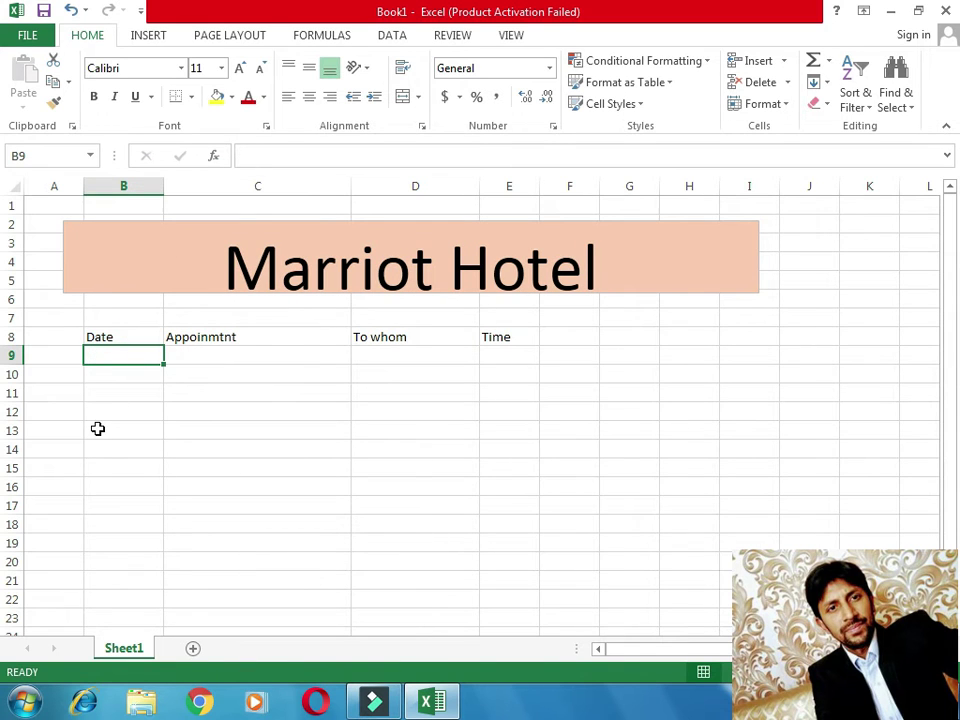
- Enter row 9's booking: 9/2/2020, 'room 1 booking', the guest's name, and 8:00
type("9/2/")
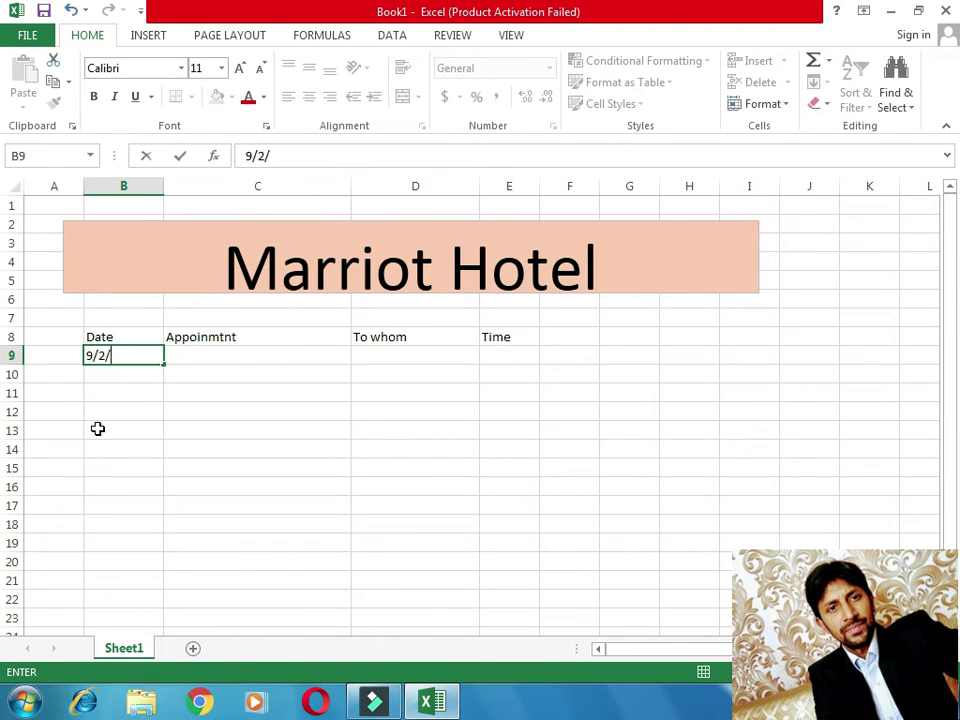
type("2020")
key("Tab")
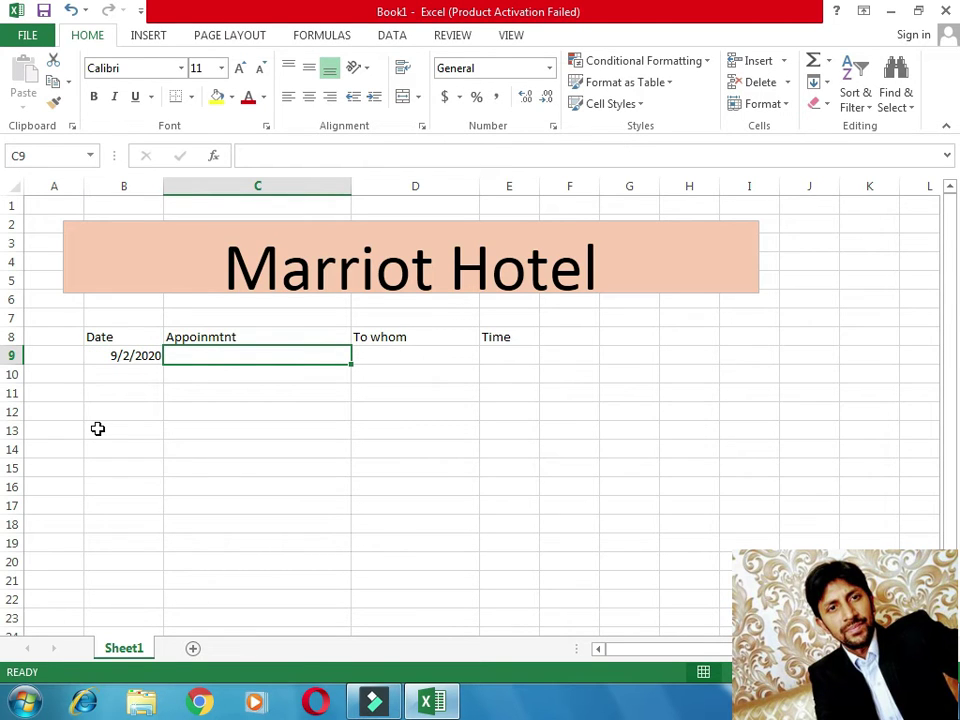
type("room 1 booking")
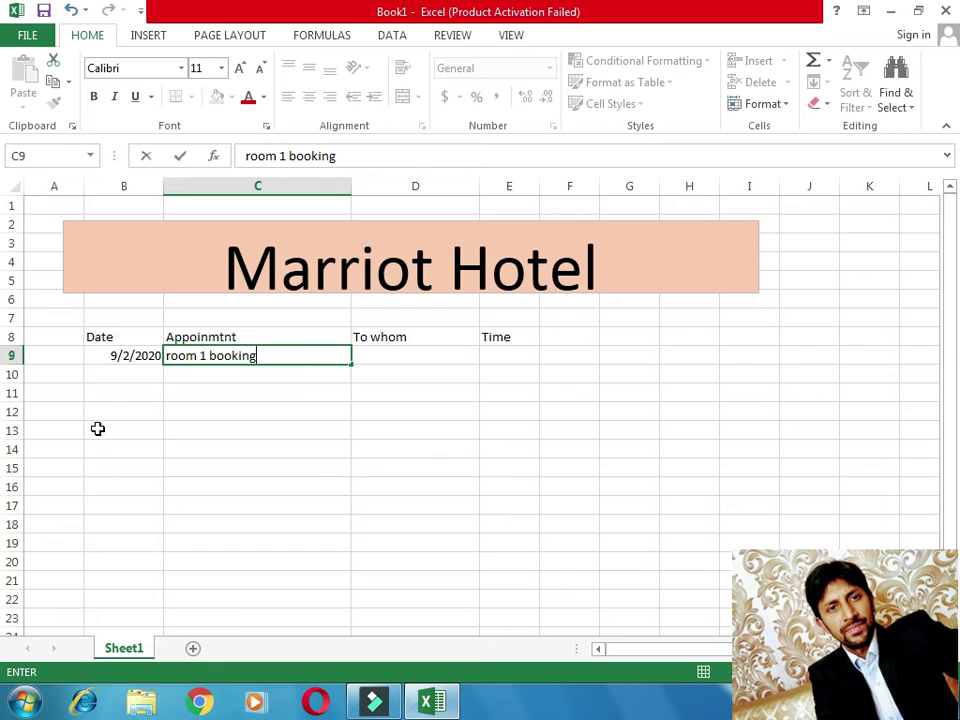
key("Tab")
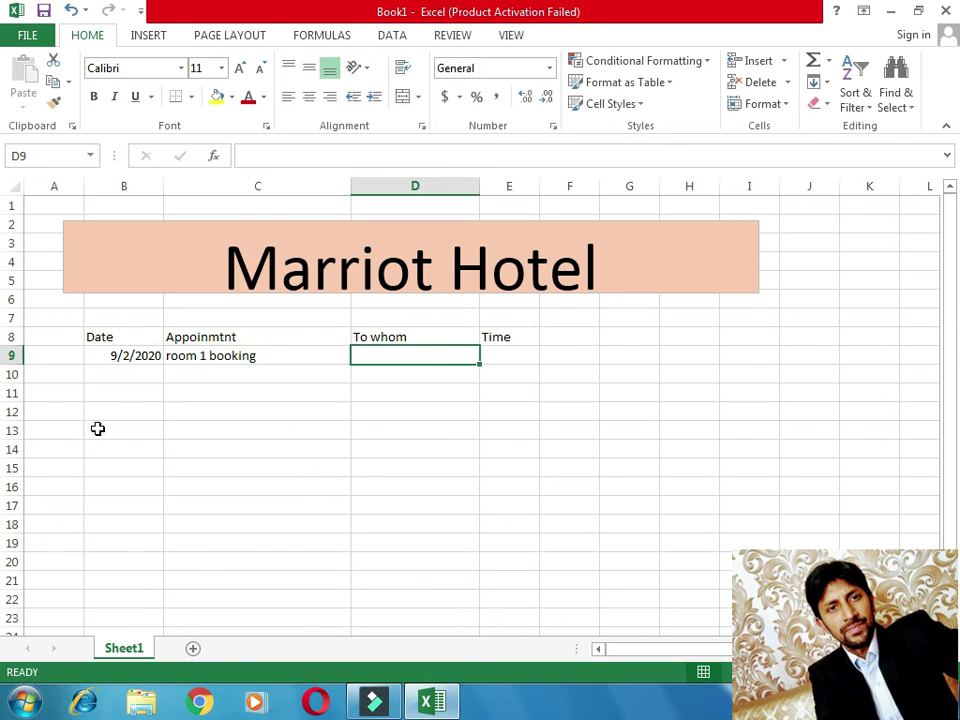
type("Mr aftab")
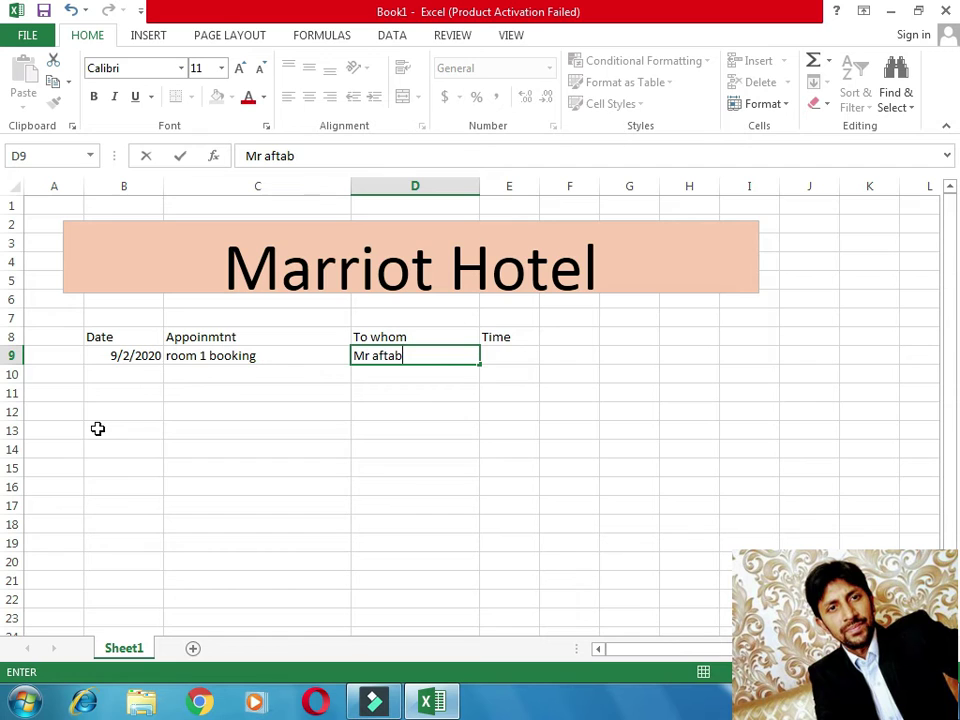
left_click(510, 358)
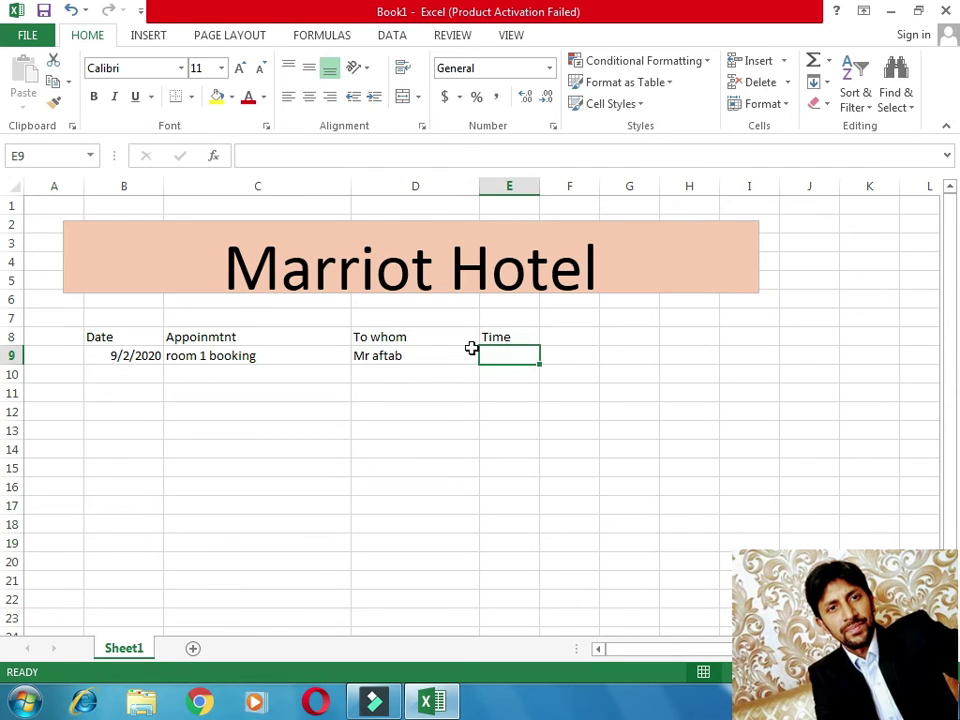
type("8:00")
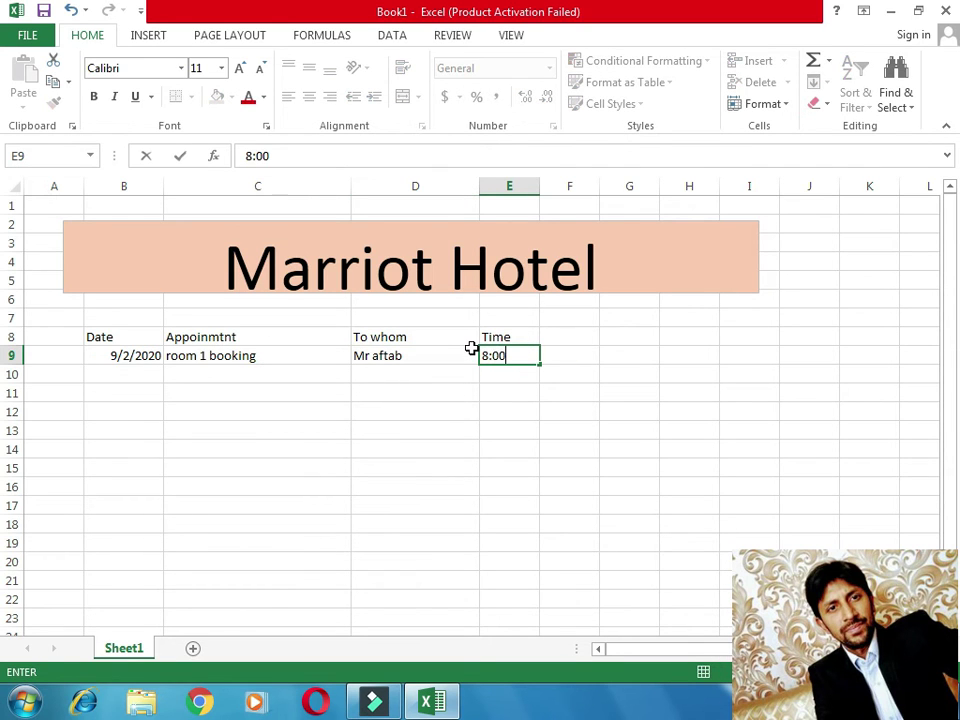
left_click(190, 410)
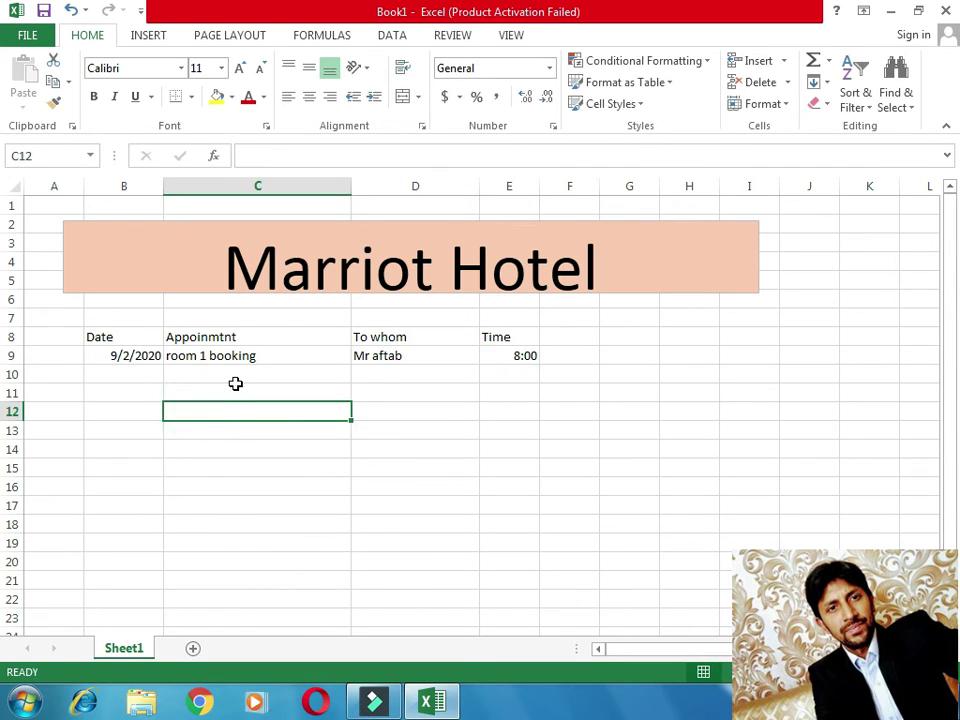
left_click(124, 374)
- Copy the B9:E9 booking and paste it into rows 10, 11, 12 and 13
left_click_drag(124, 356, 505, 357)
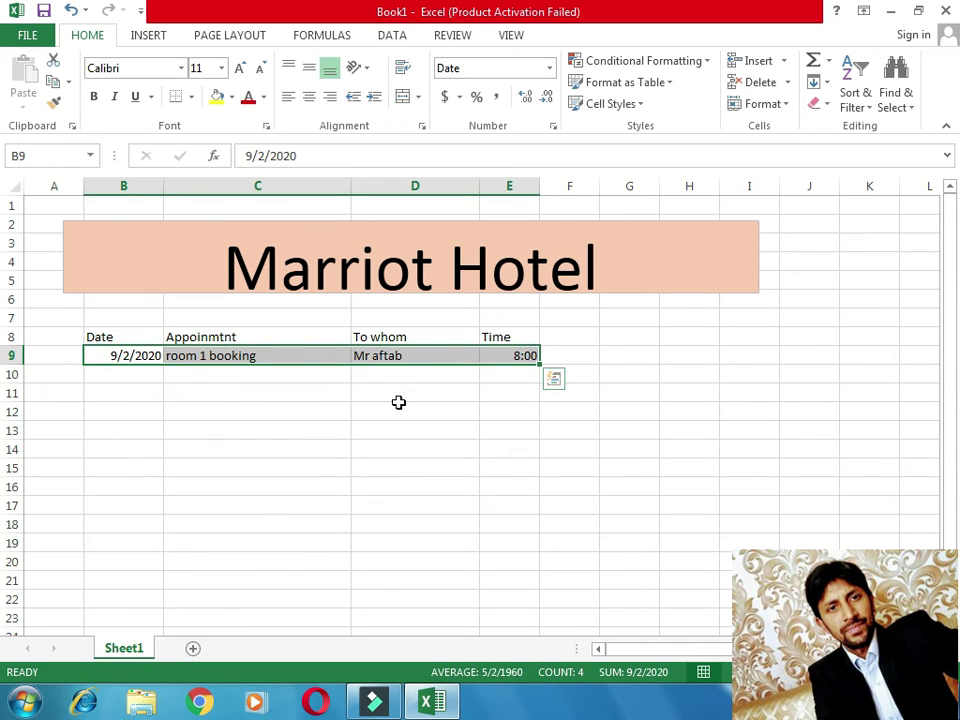
key("ctrl+c")
left_click(133, 375)
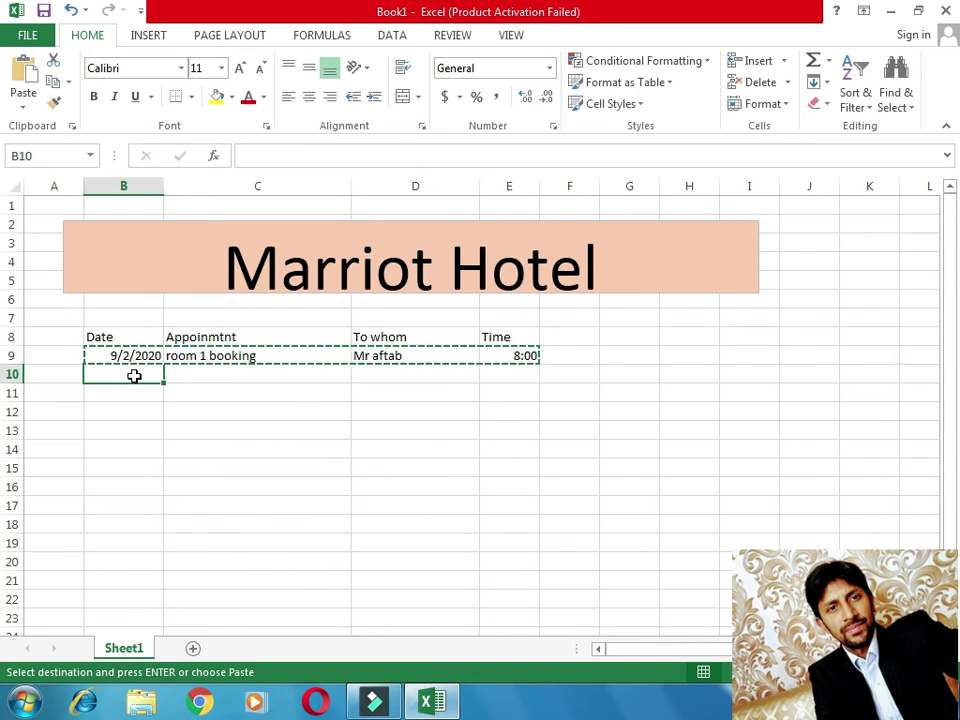
key("ctrl+v")
left_click(134, 400)
key("ctrl+v")
left_click(133, 411)
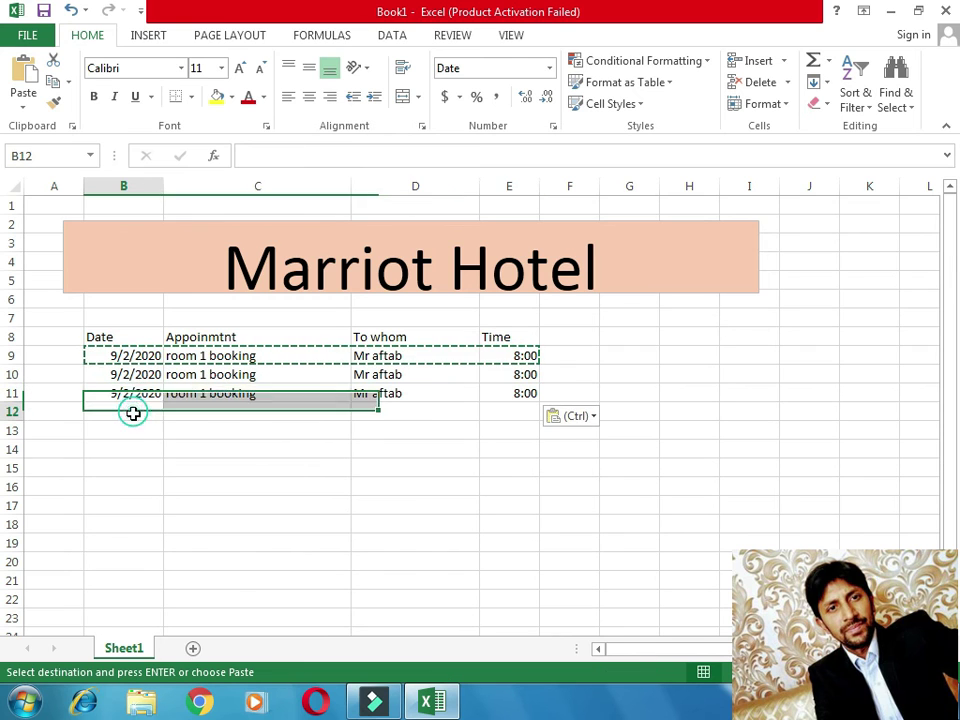
key("ctrl+v")
left_click(141, 432)
key("ctrl+v")
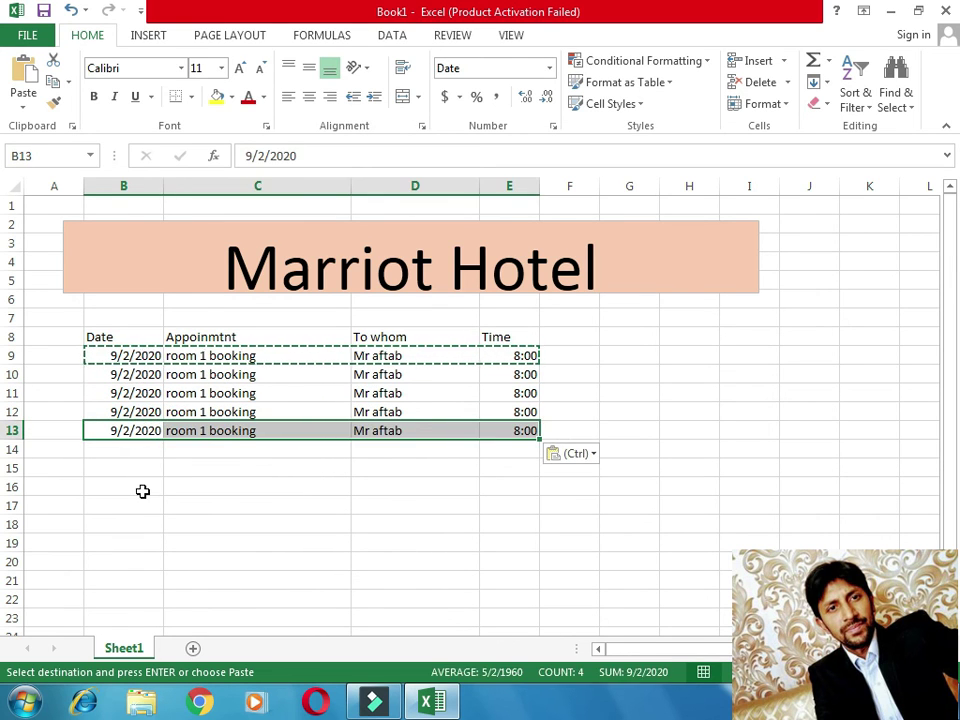
double_click(144, 491)
left_click_drag(112, 337, 497, 337)
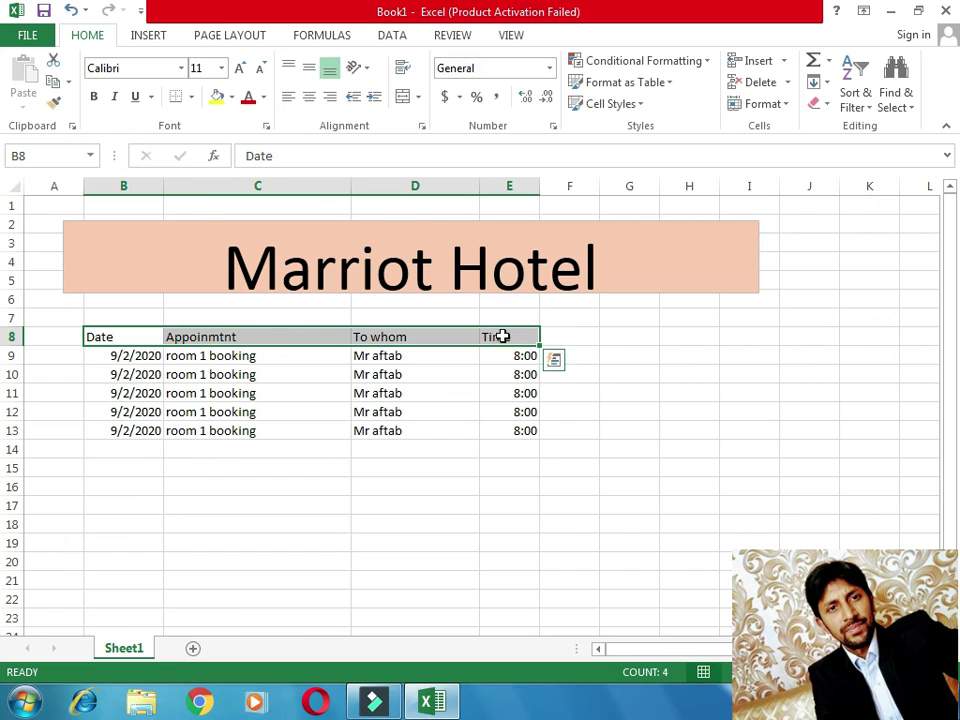
- Give the header row 16-point text and a yellow fill
left_click(222, 68)
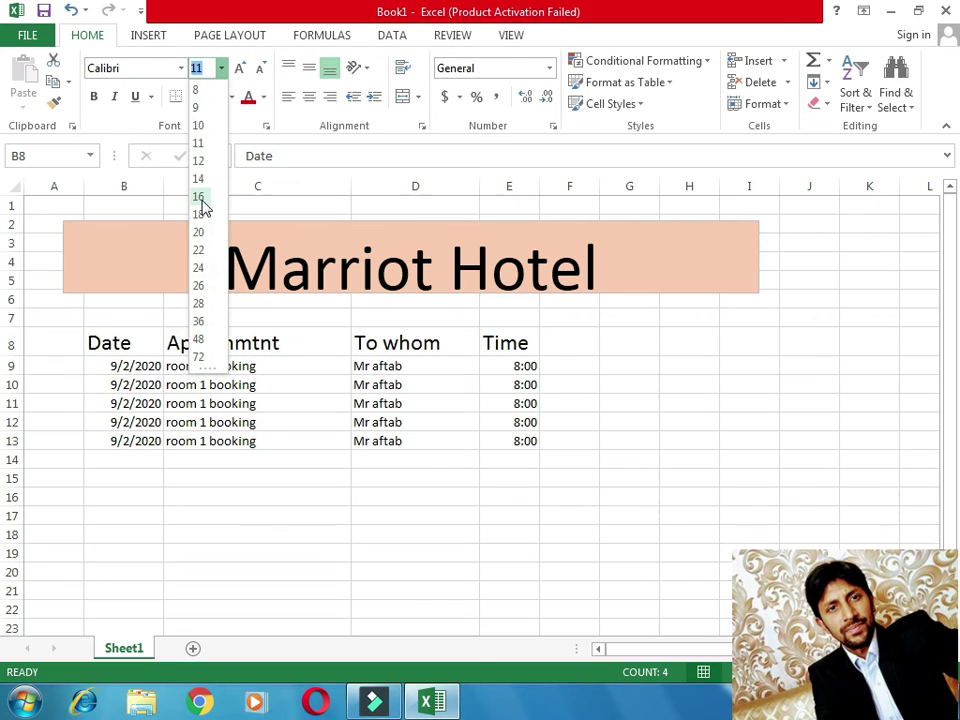
left_click(202, 203)
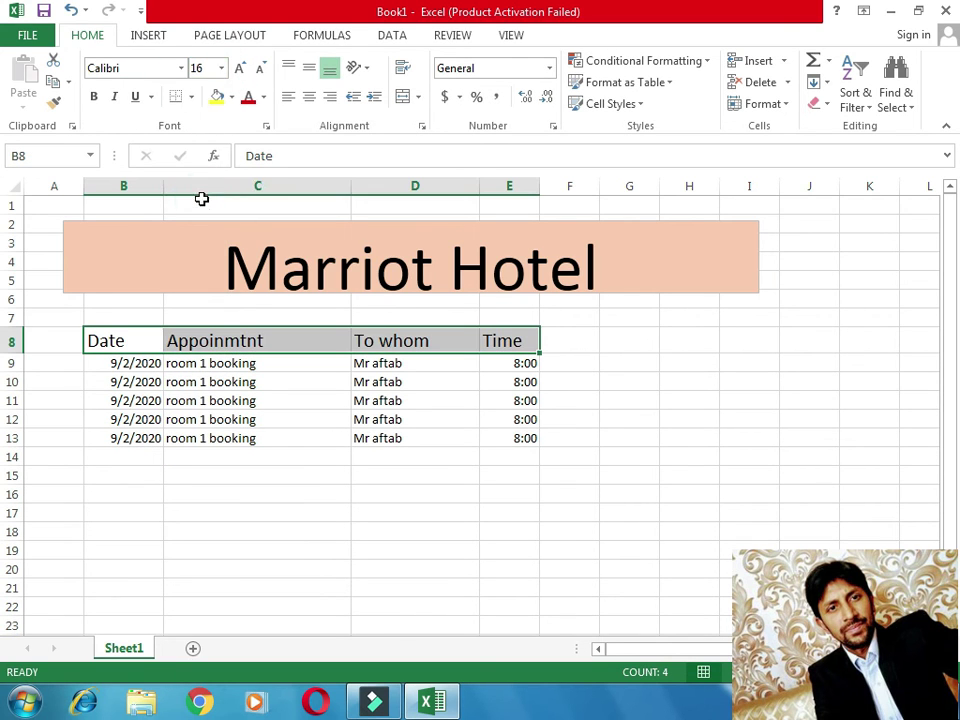
left_click(217, 97)
left_click(204, 435)
- Apply All Borders to the booking cells B9:E14
left_click_drag(120, 363, 505, 456)
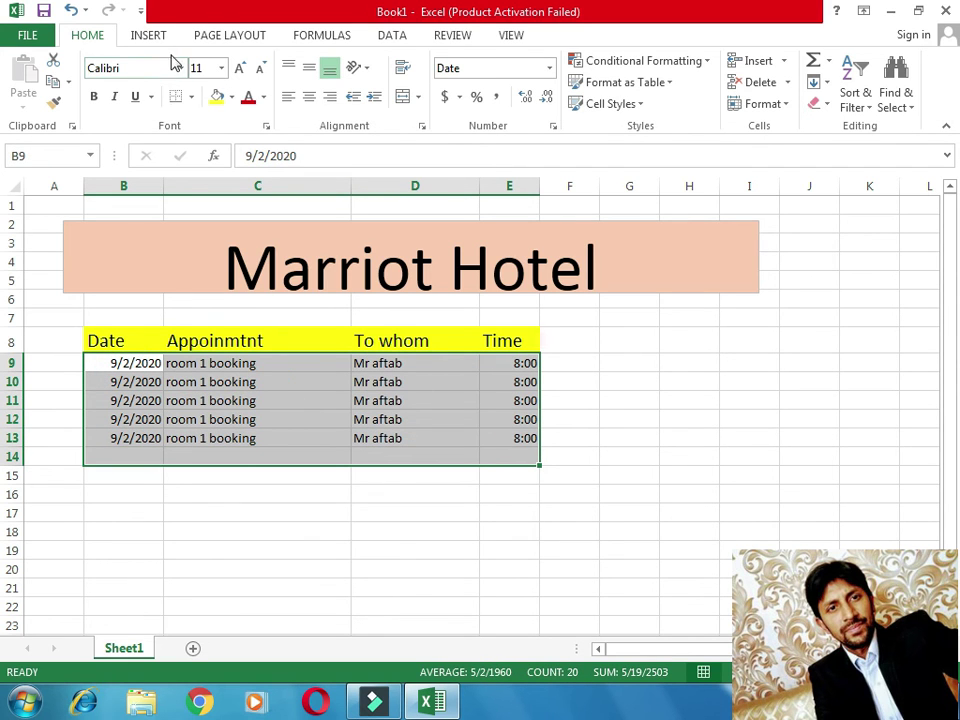
left_click(191, 97)
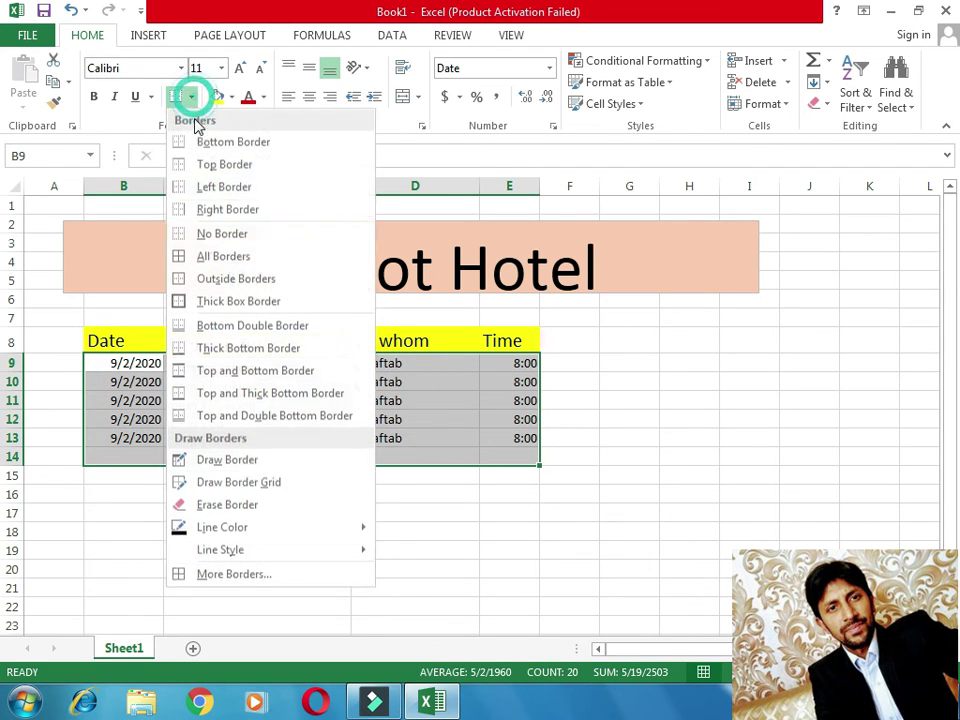
left_click(210, 257)
left_click(398, 532)
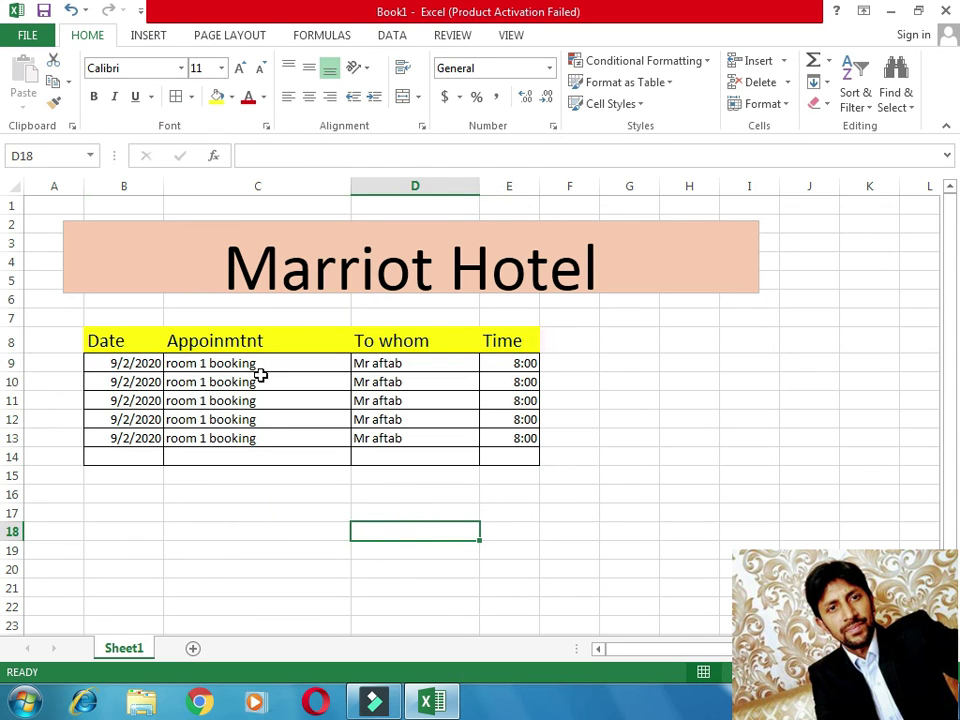
left_click(670, 498)
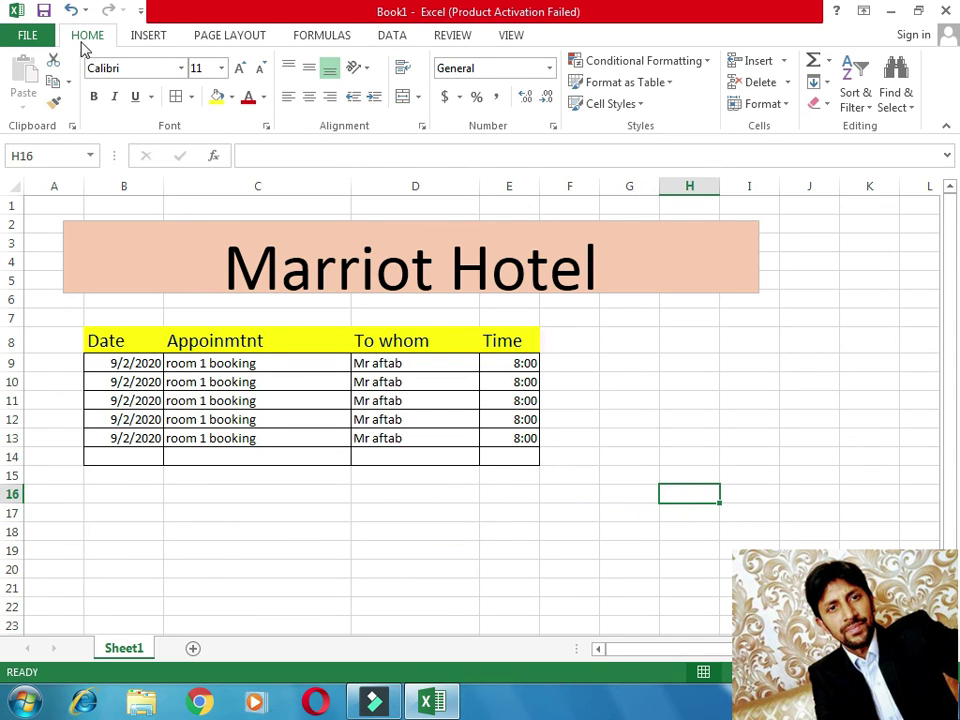
- Go to Save As for Book1, browse My Documents, then cancel the save dialog
left_click(27, 35)
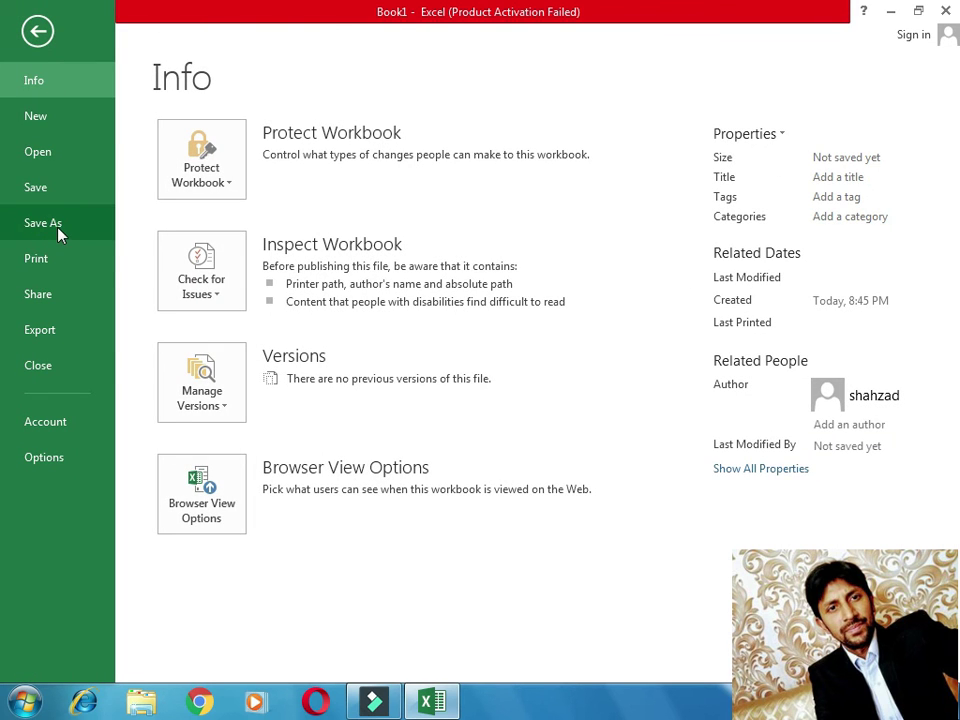
left_click(45, 223)
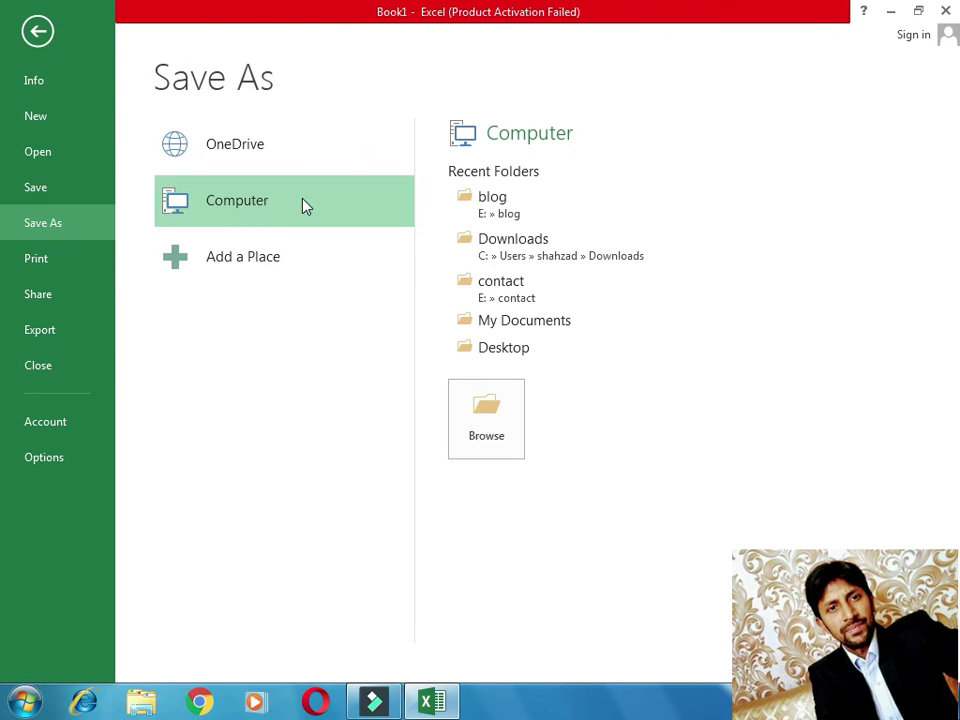
left_click(524, 322)
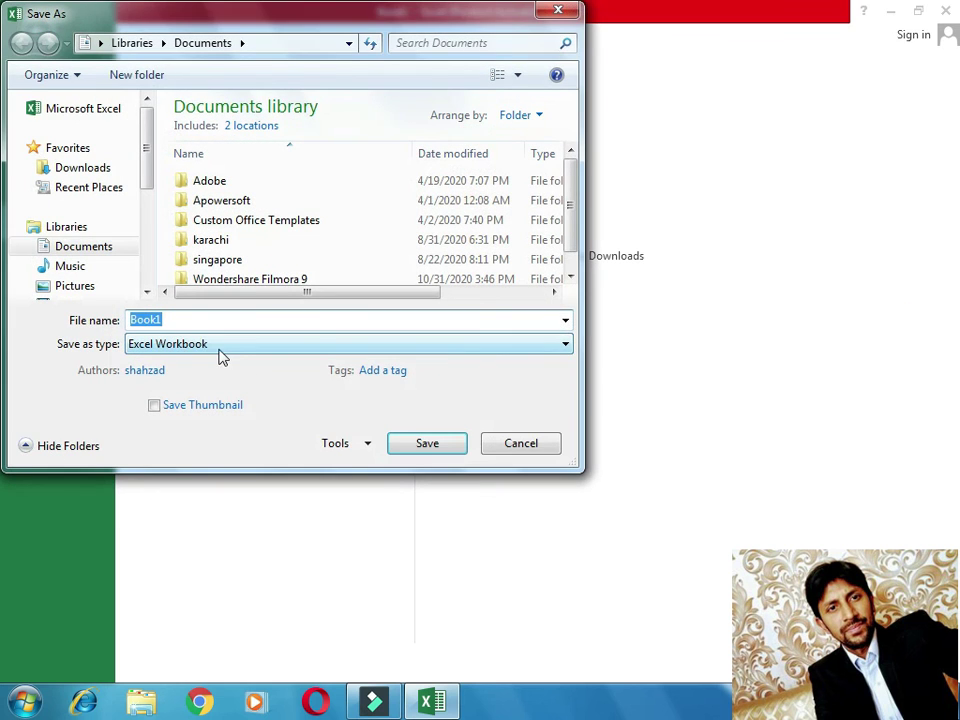
left_click(558, 13)
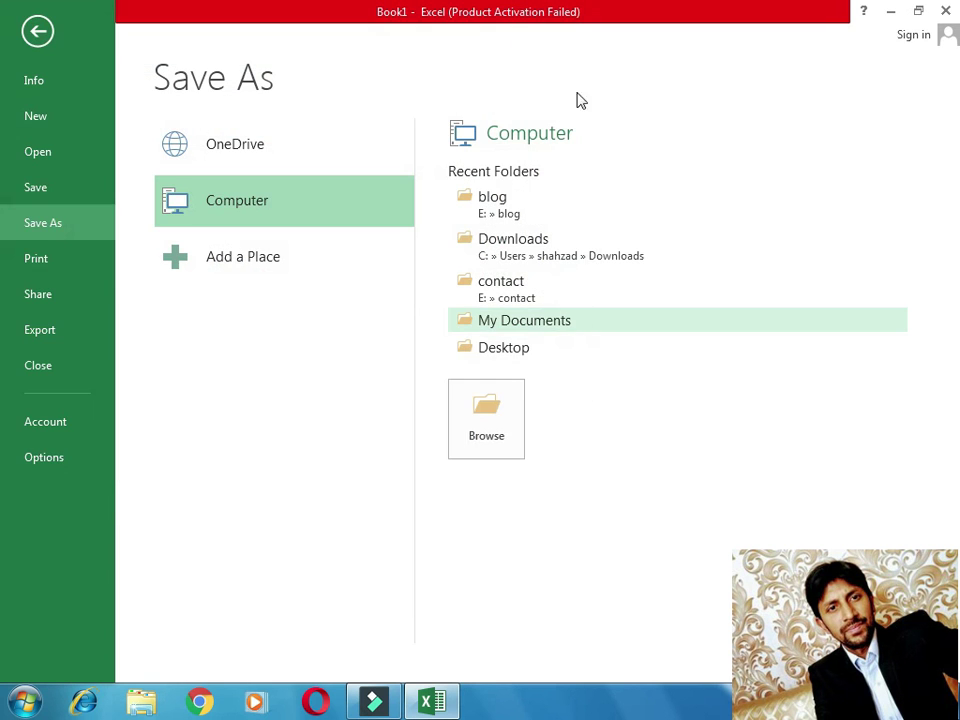